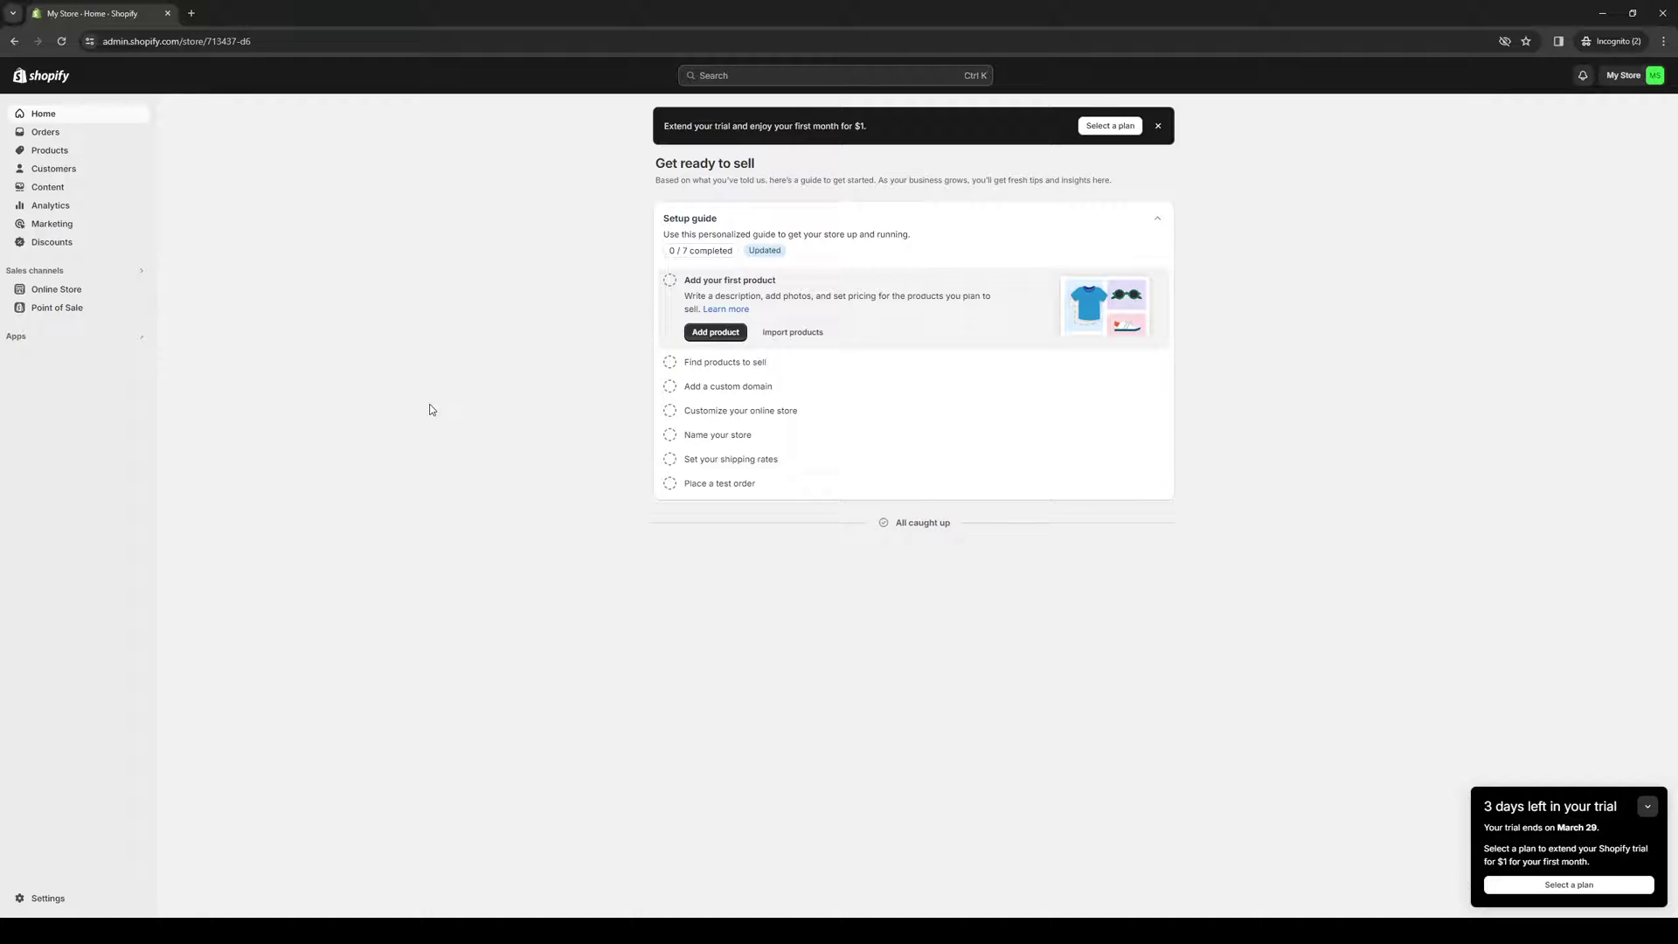
Step: Open the Shopify App Store from the store admin's recommended apps link
{"action": "left_click", "coordinate": [142, 339]}
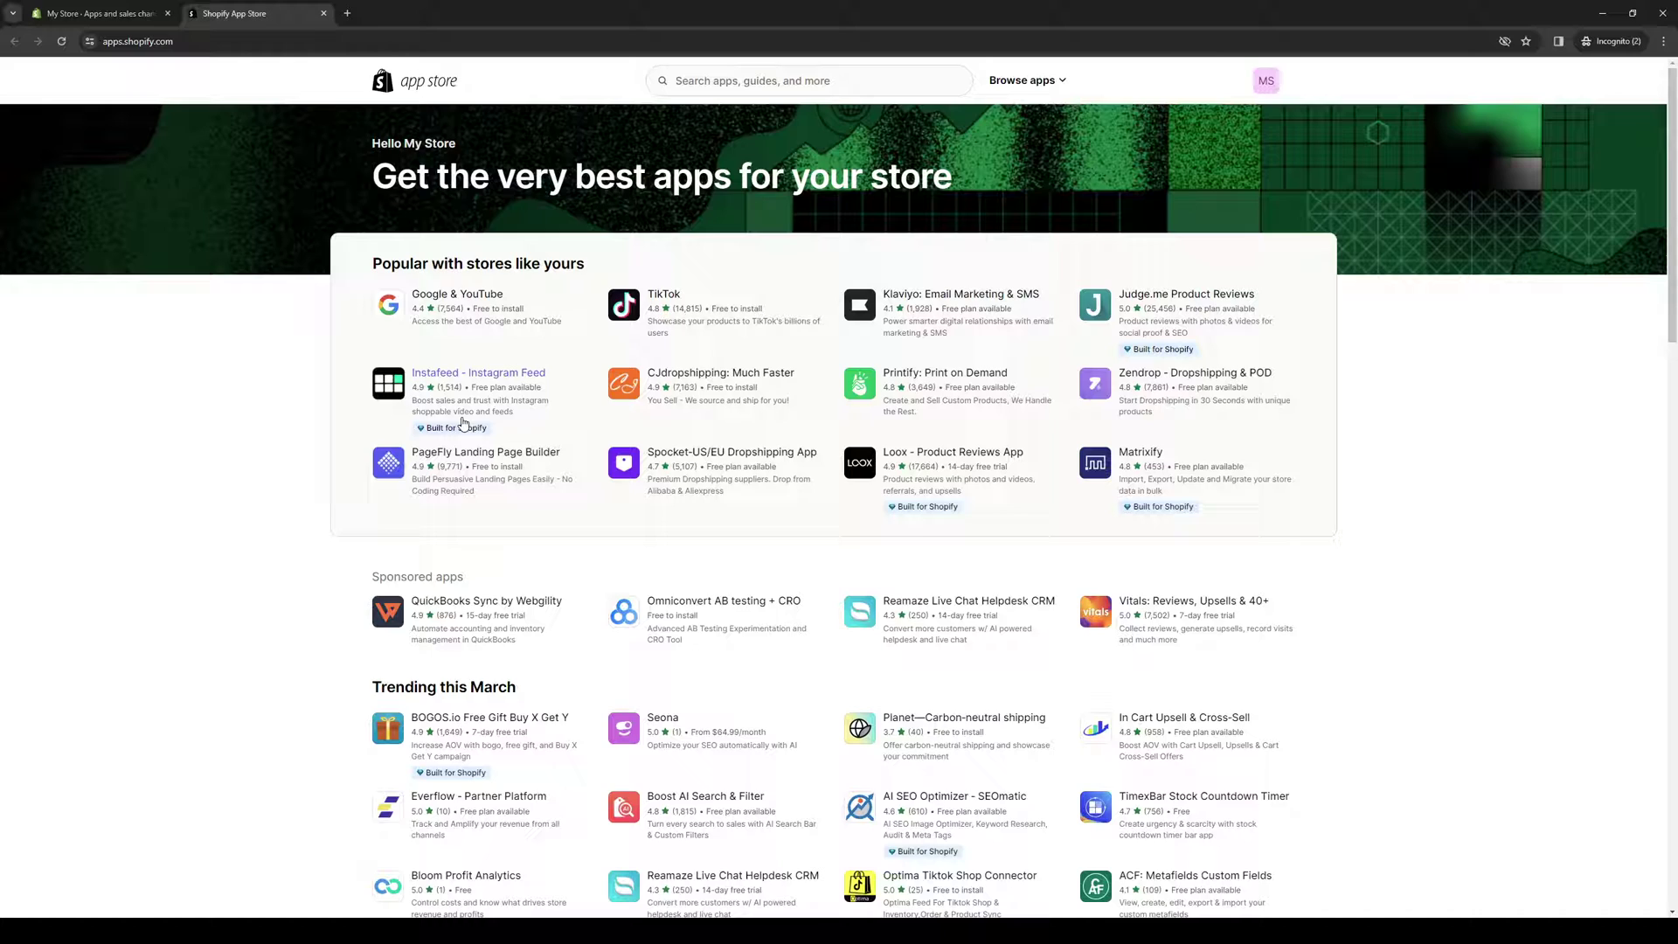
Step: Search the Shopify App Store for 'ecomposer'
{"action": "left_click", "coordinate": [799, 85]}
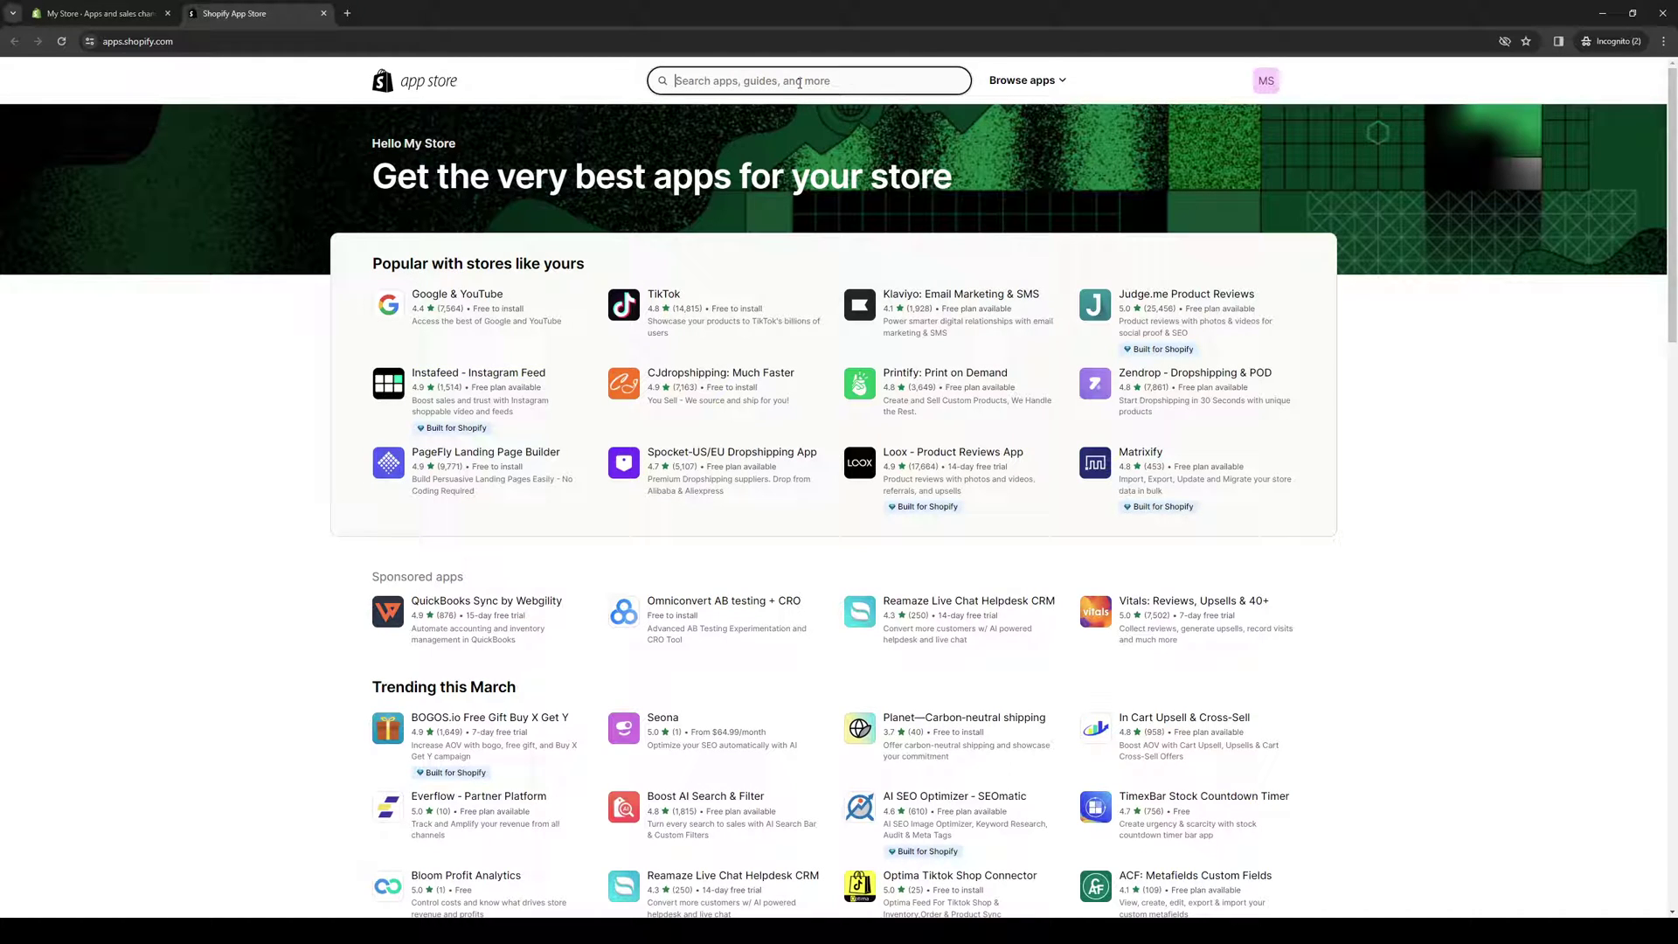
{"action": "type", "text": "ecomposer"}
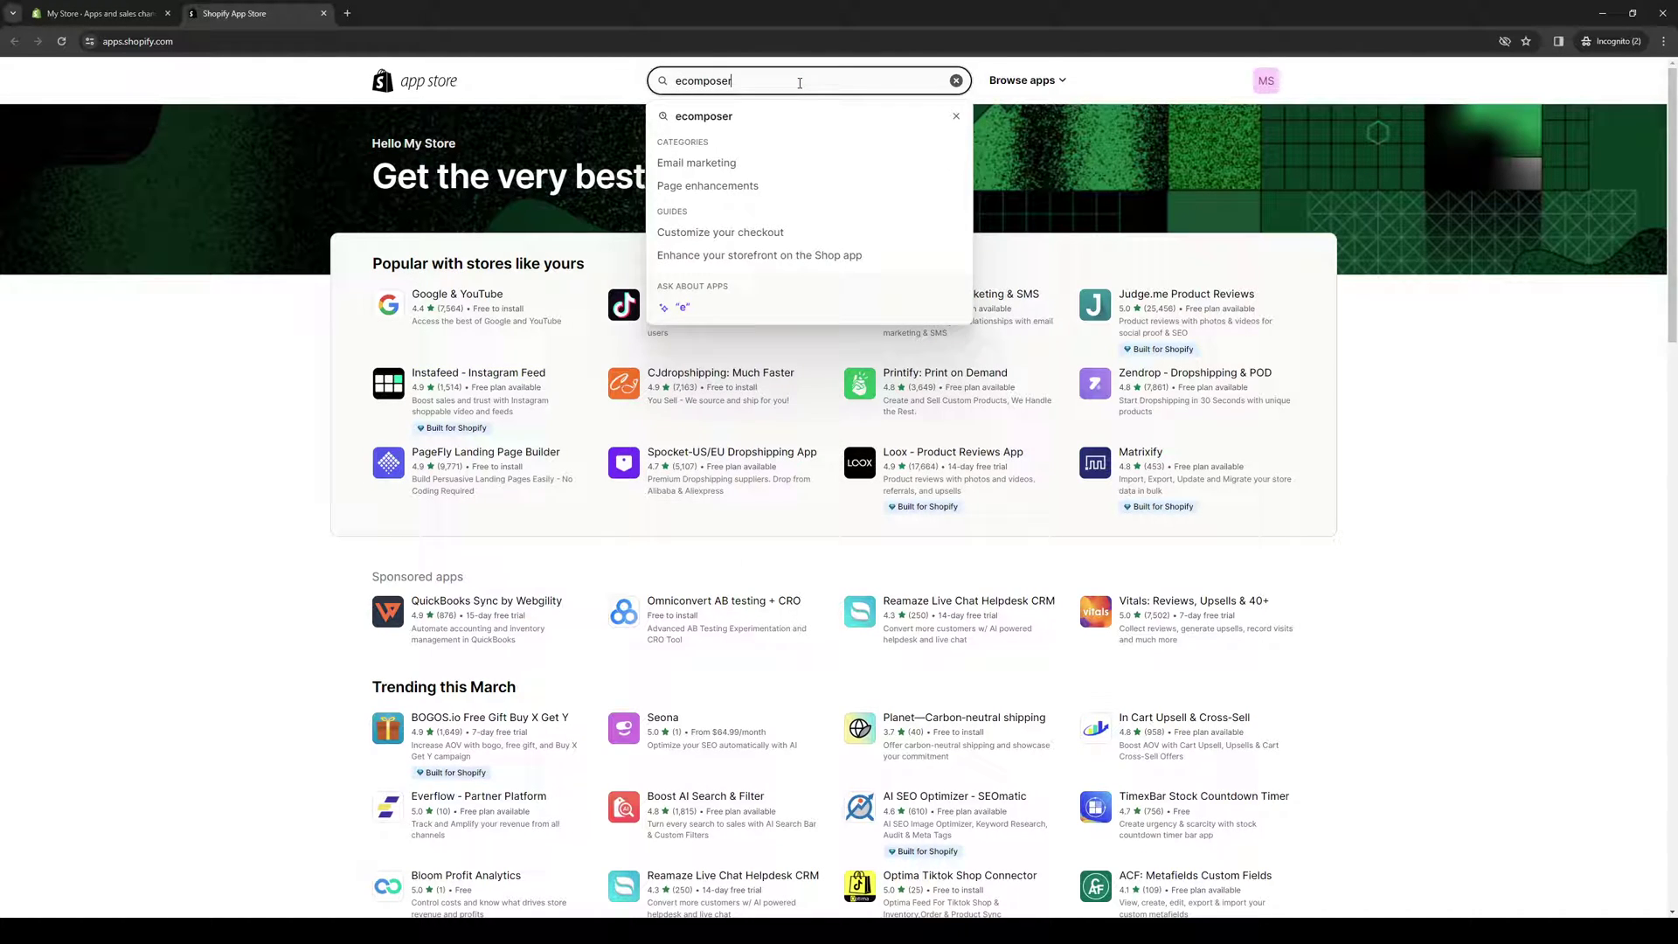
{"action": "key", "text": "Return"}
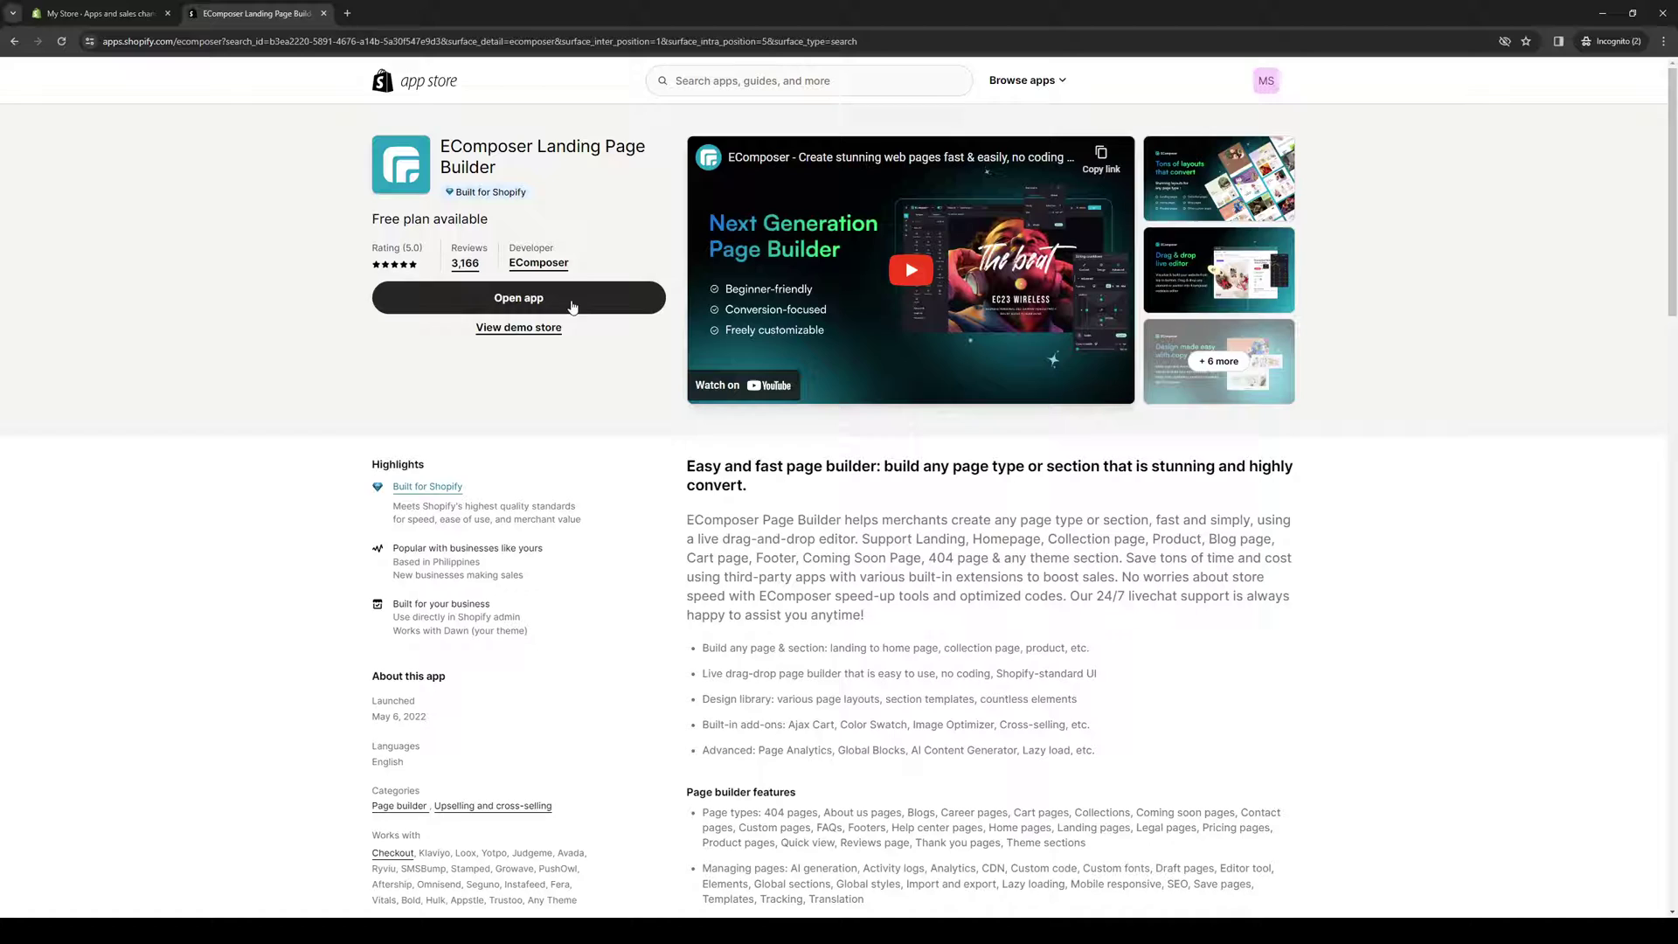
Step: Review the EComposer Landing Page Builder listing before launching its dashboard
{"action": "scroll", "coordinate": [485, 413], "scroll_direction": "down", "scroll_amount": 9}
{"action": "scroll", "coordinate": [485, 414], "scroll_direction": "up", "scroll_amount": 3}
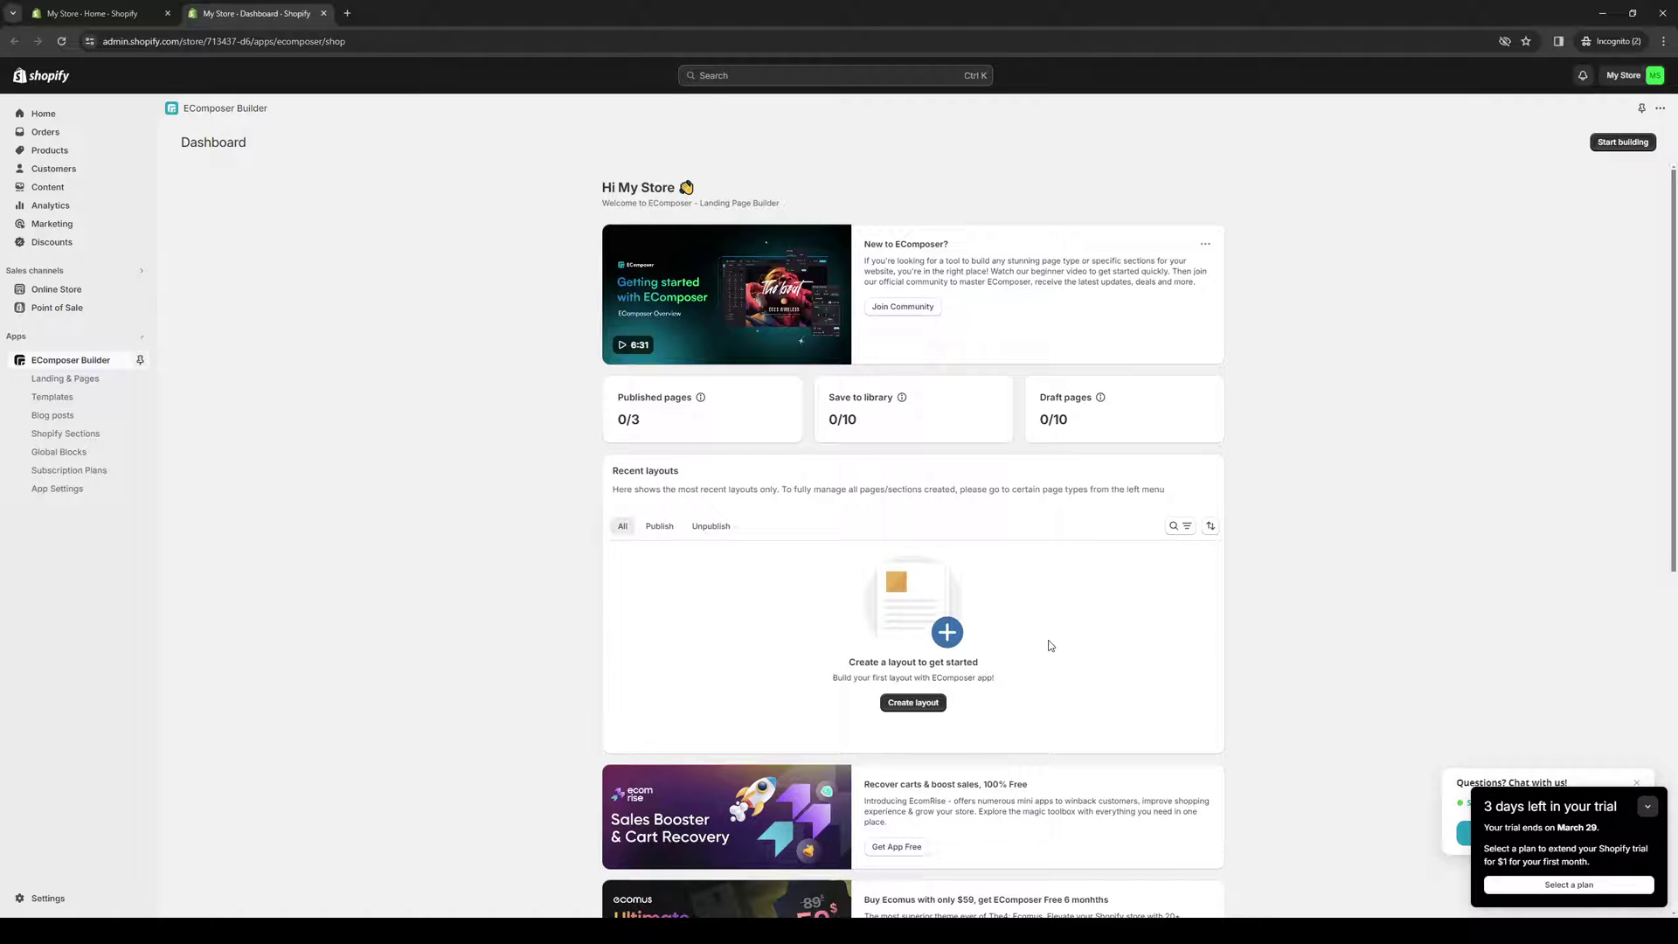
Step: Start a new page and continue with the Blank template
{"action": "left_click", "coordinate": [1634, 142]}
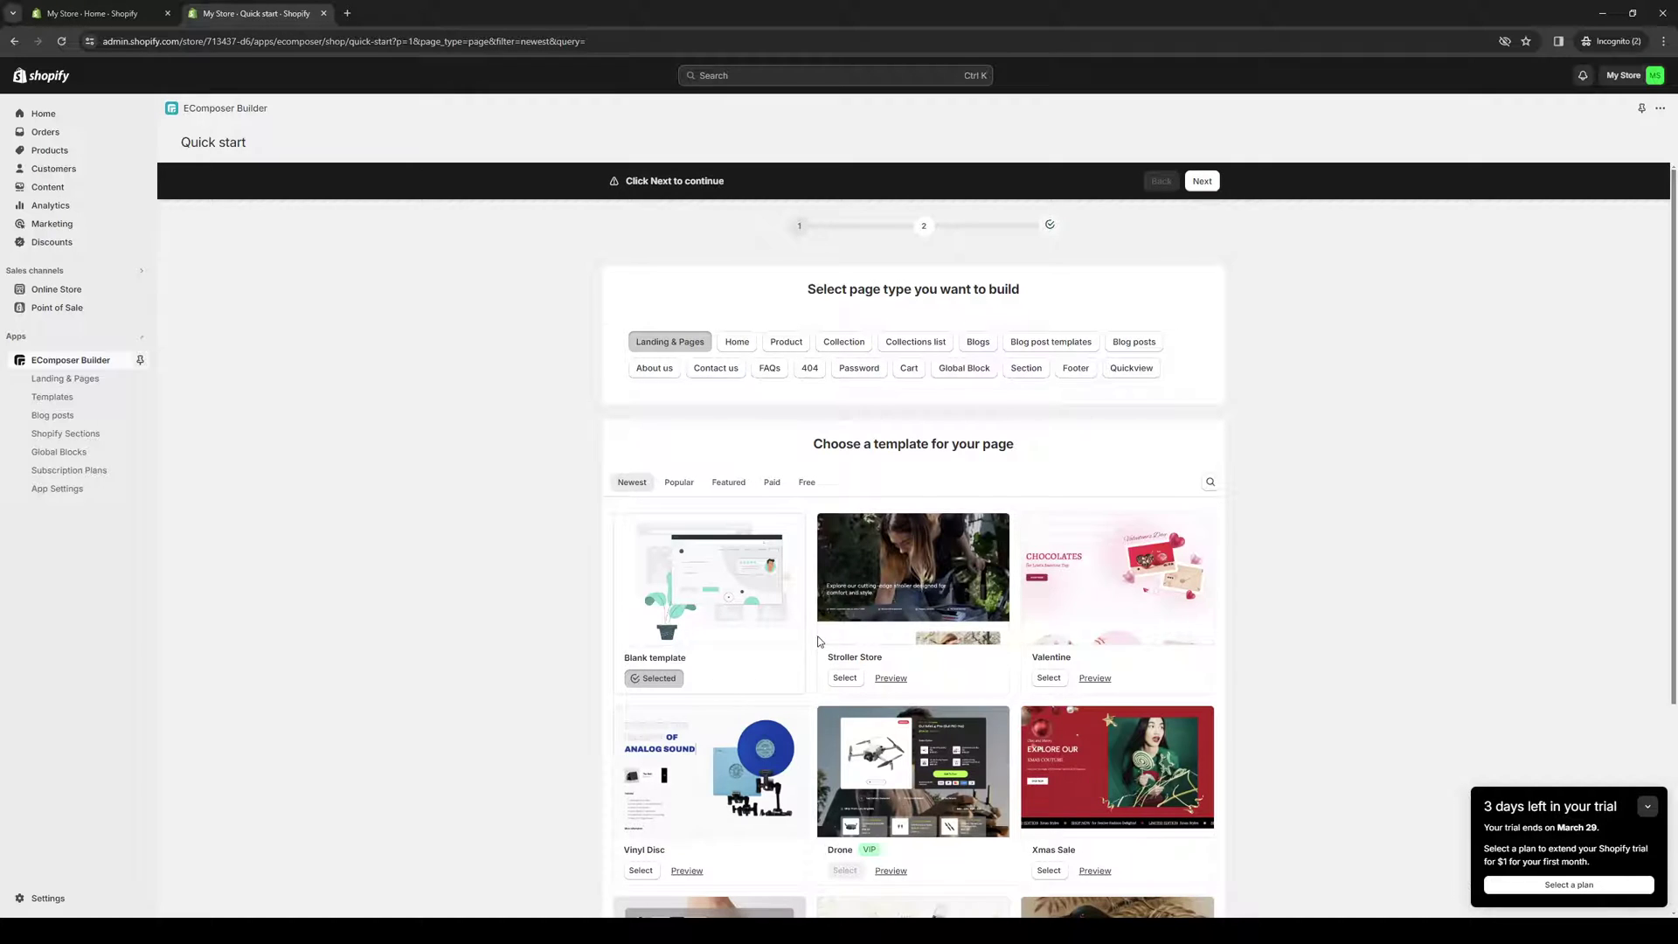
{"action": "scroll", "coordinate": [819, 642], "scroll_direction": "down", "scroll_amount": 3}
{"action": "scroll", "coordinate": [753, 440], "scroll_direction": "up", "scroll_amount": 2}
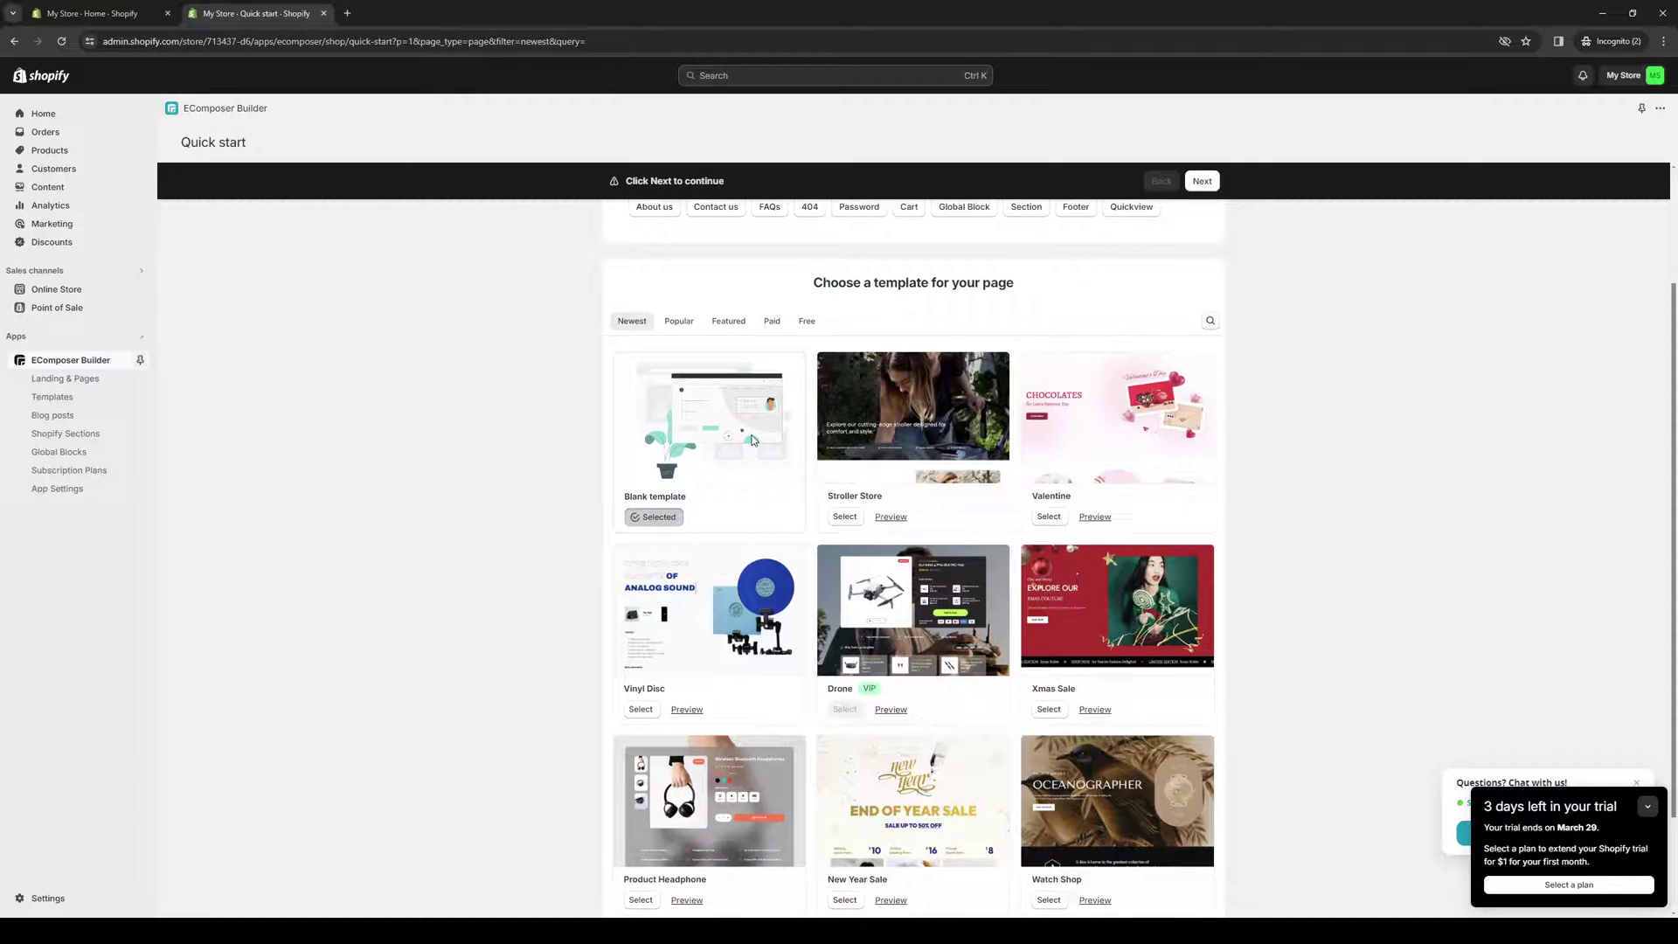
{"action": "scroll", "coordinate": [754, 440], "scroll_direction": "down", "scroll_amount": 2}
{"action": "left_click", "coordinate": [1206, 859]}
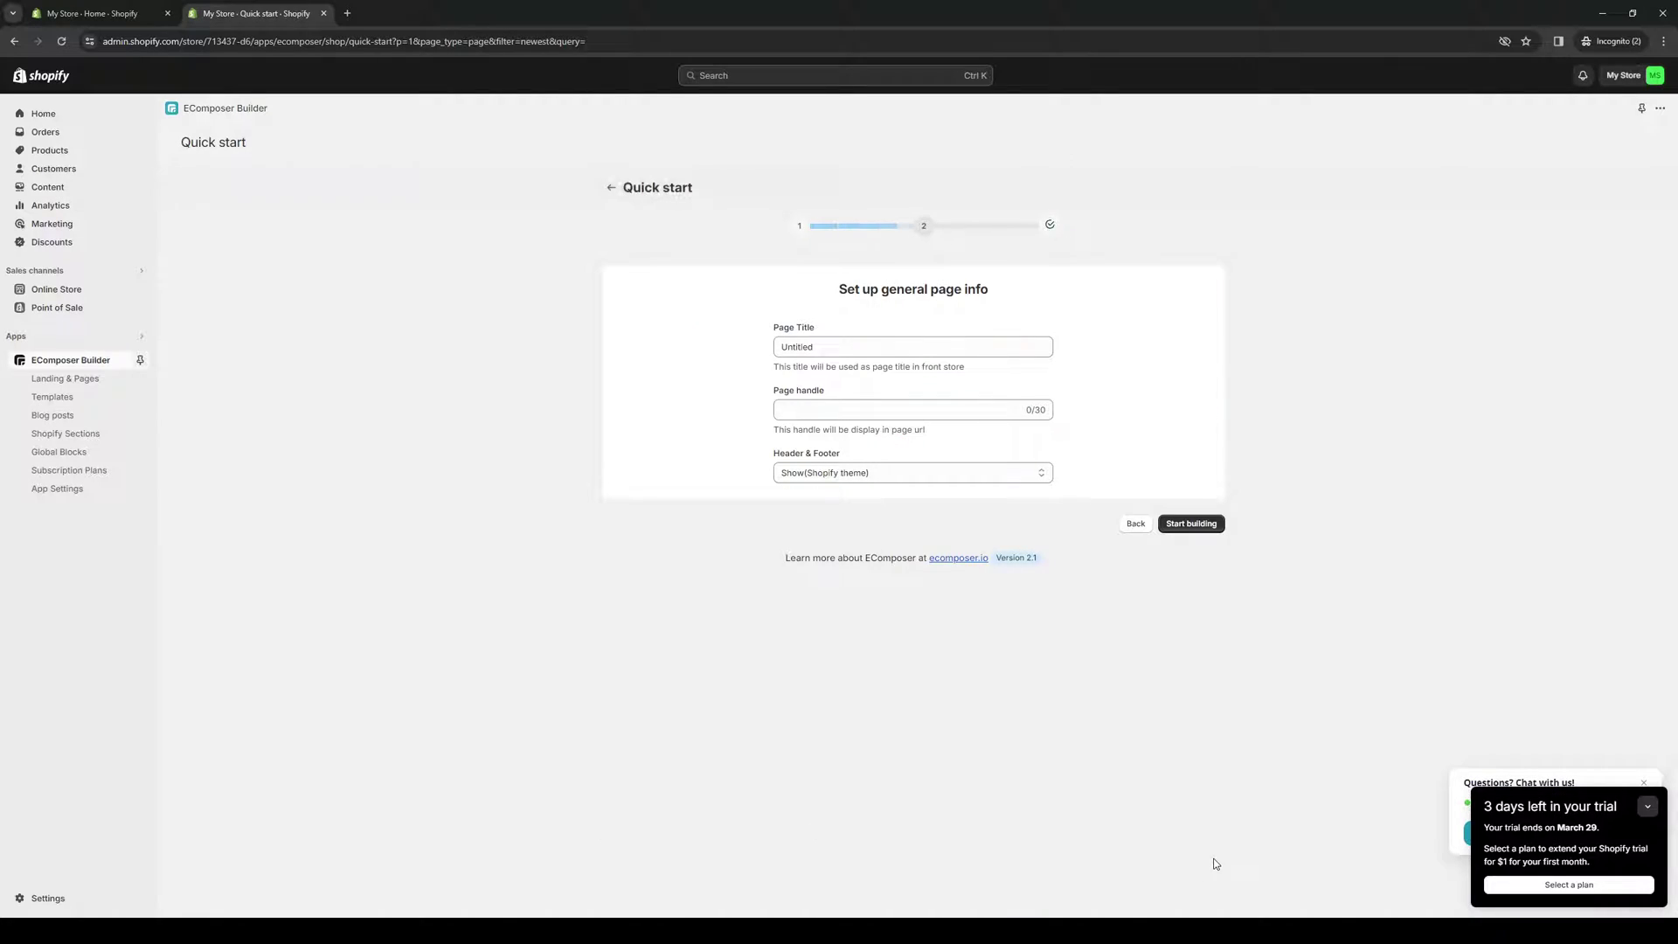
Step: Title the page 'Store Page' and open it in the editor
{"action": "left_click", "coordinate": [856, 346]}
{"action": "key", "text": "ctrl+a"}
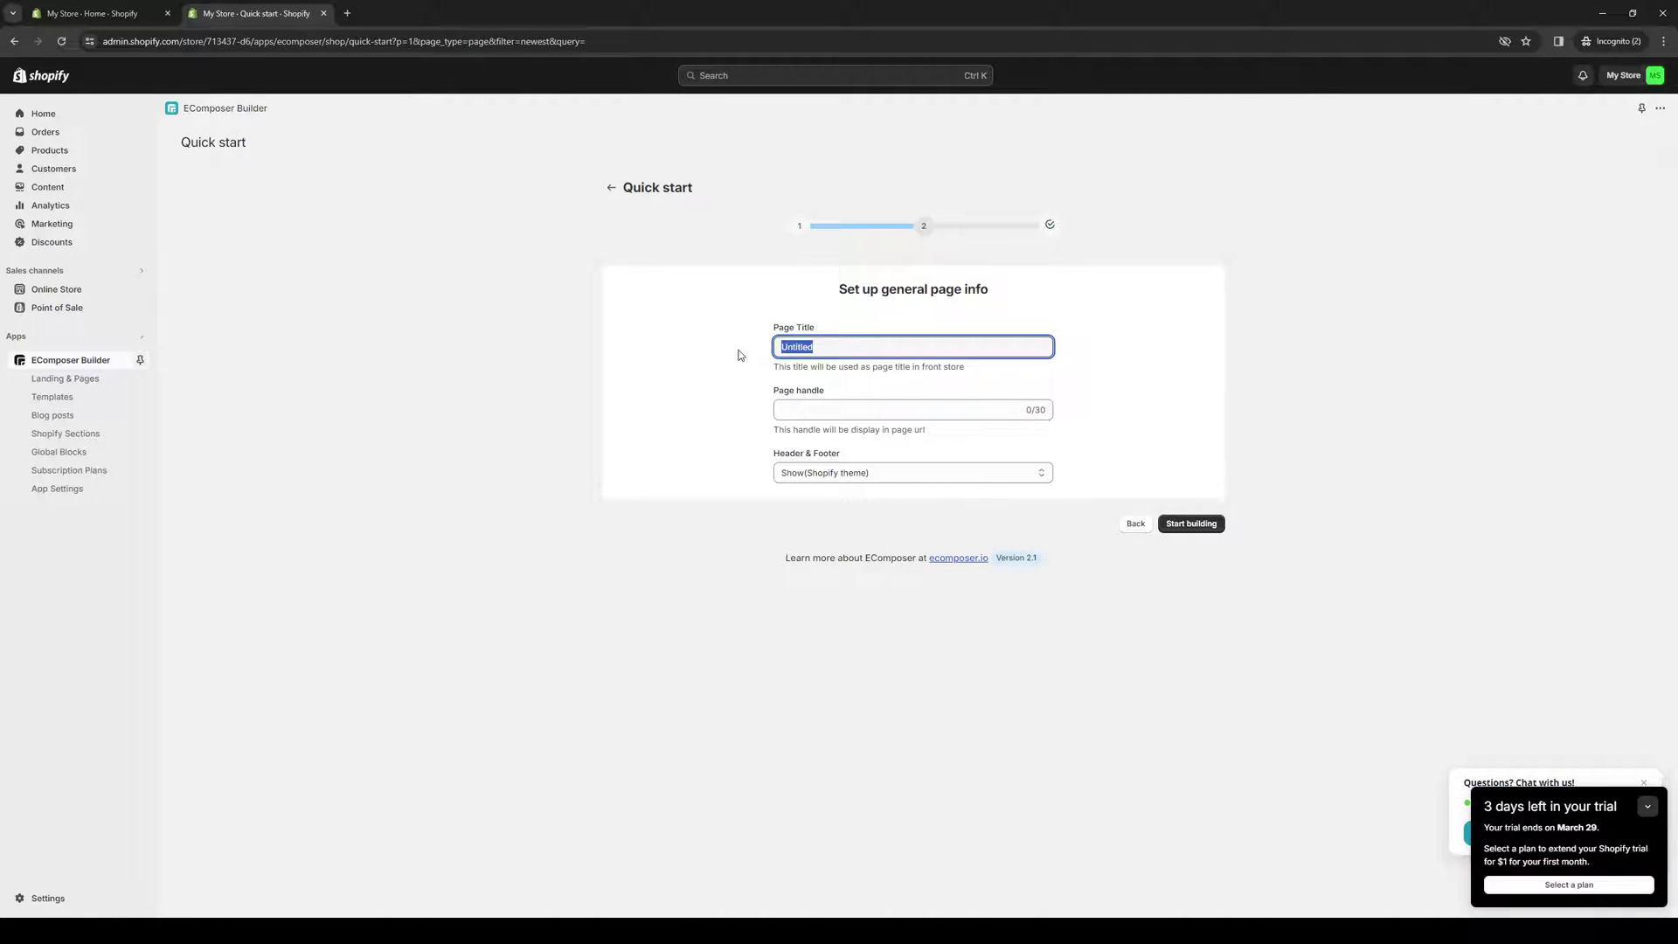
{"action": "type", "text": "Store Page"}
{"action": "left_click", "coordinate": [962, 471]}
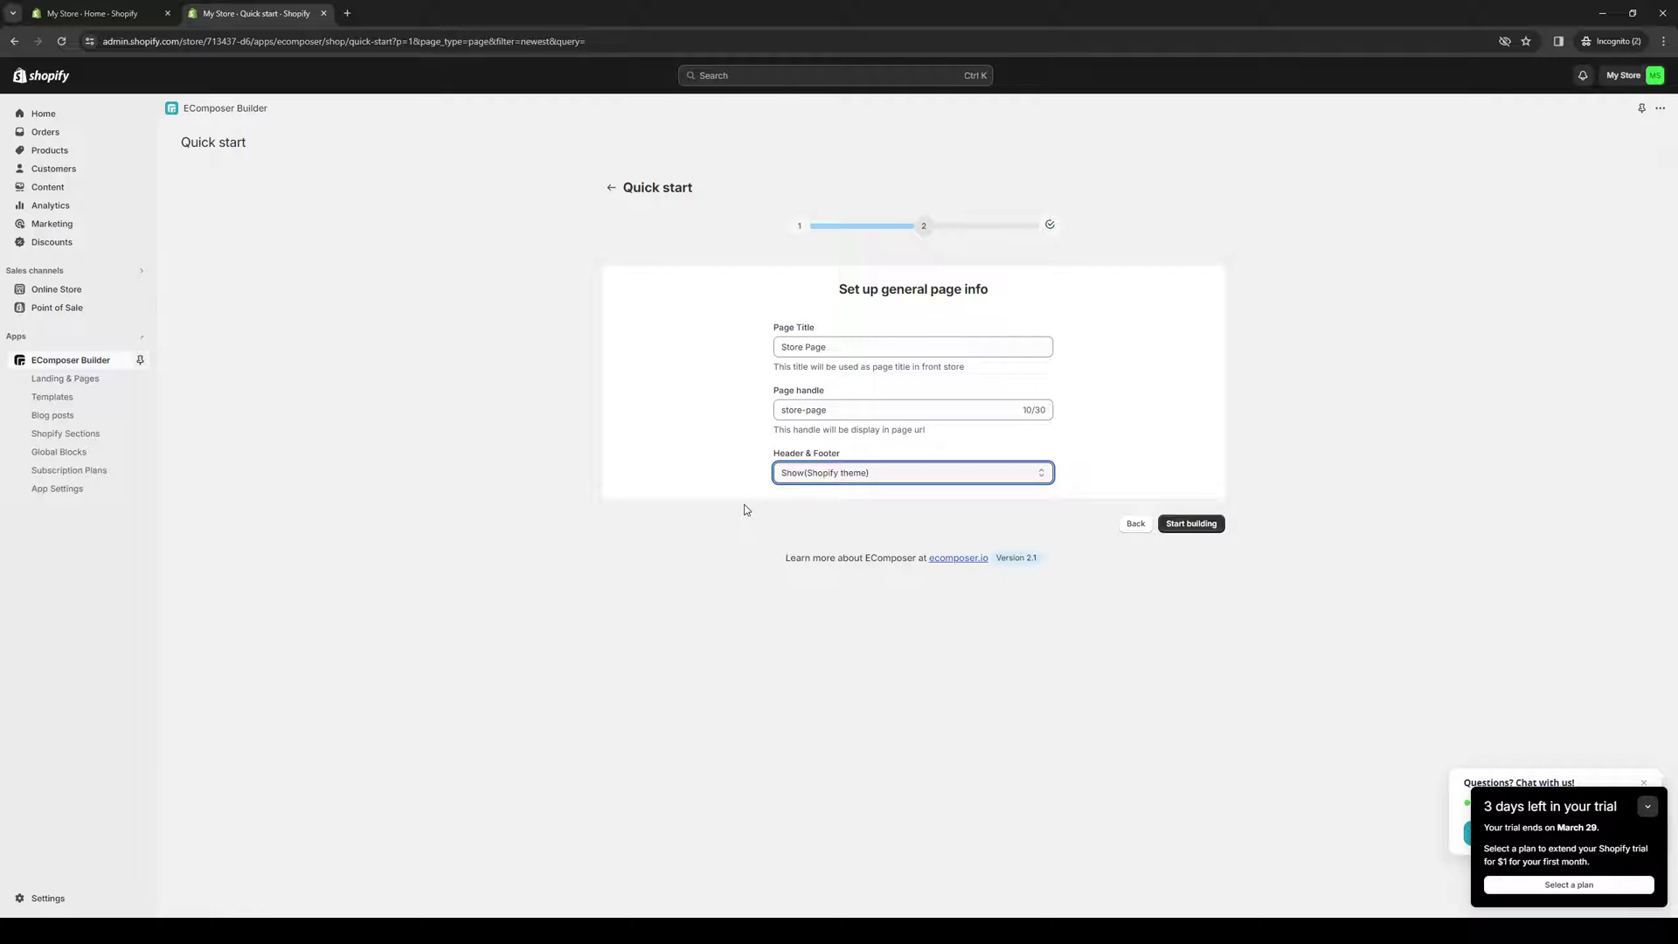
{"action": "left_click", "coordinate": [1191, 523]}
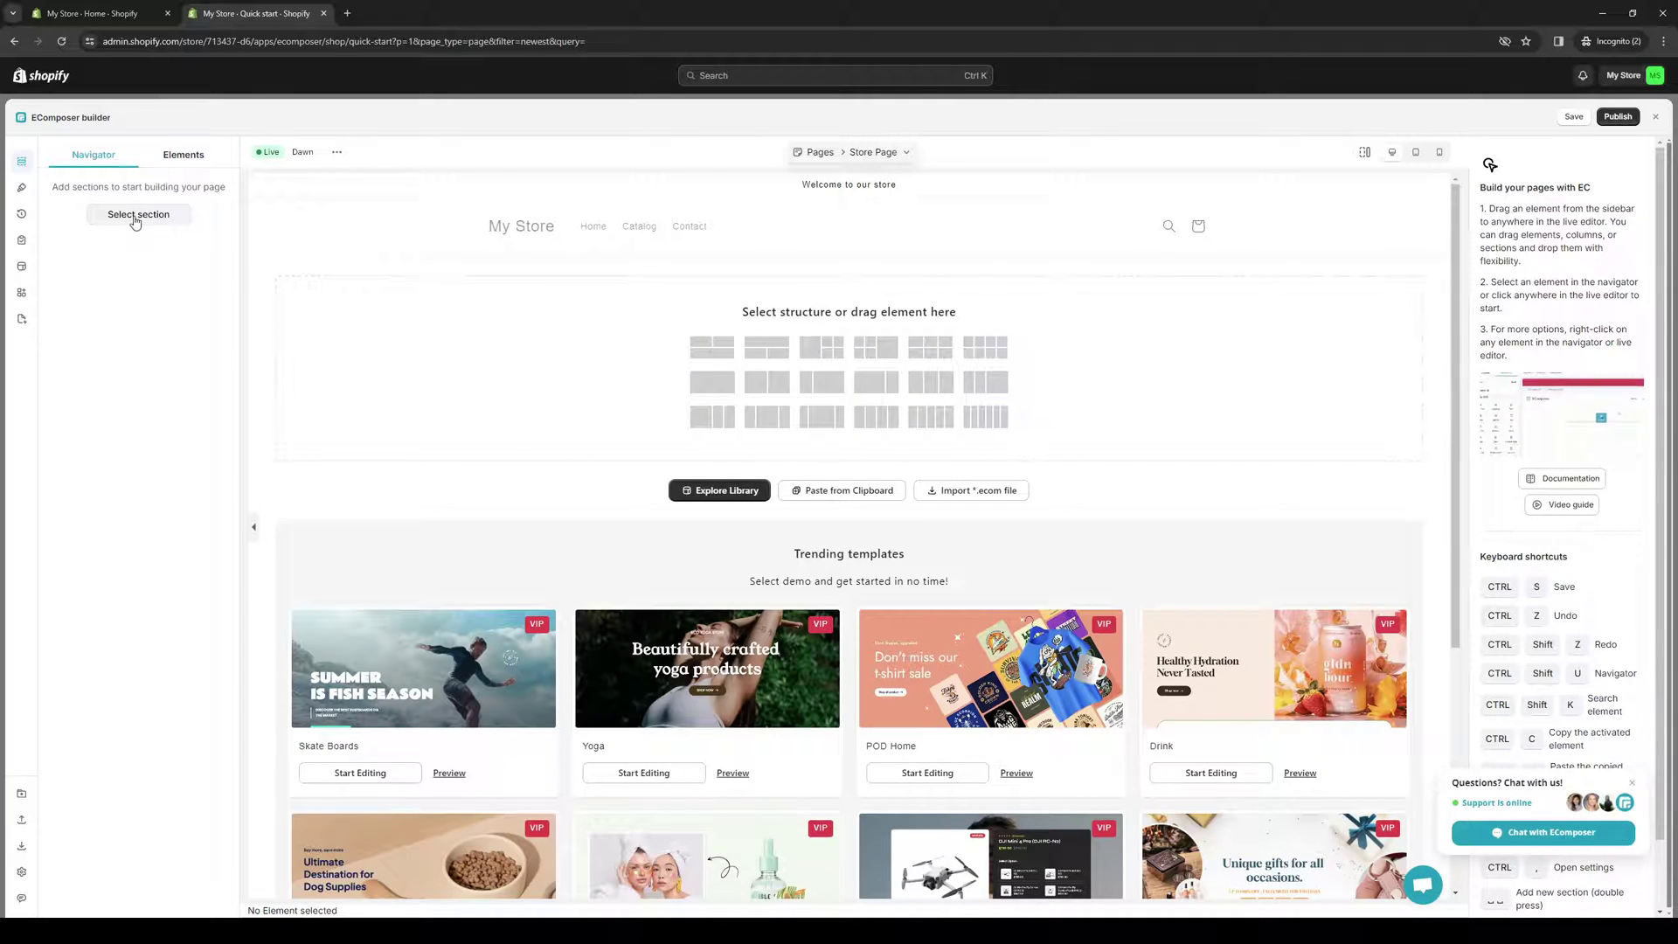
{"action": "left_click", "coordinate": [133, 218]}
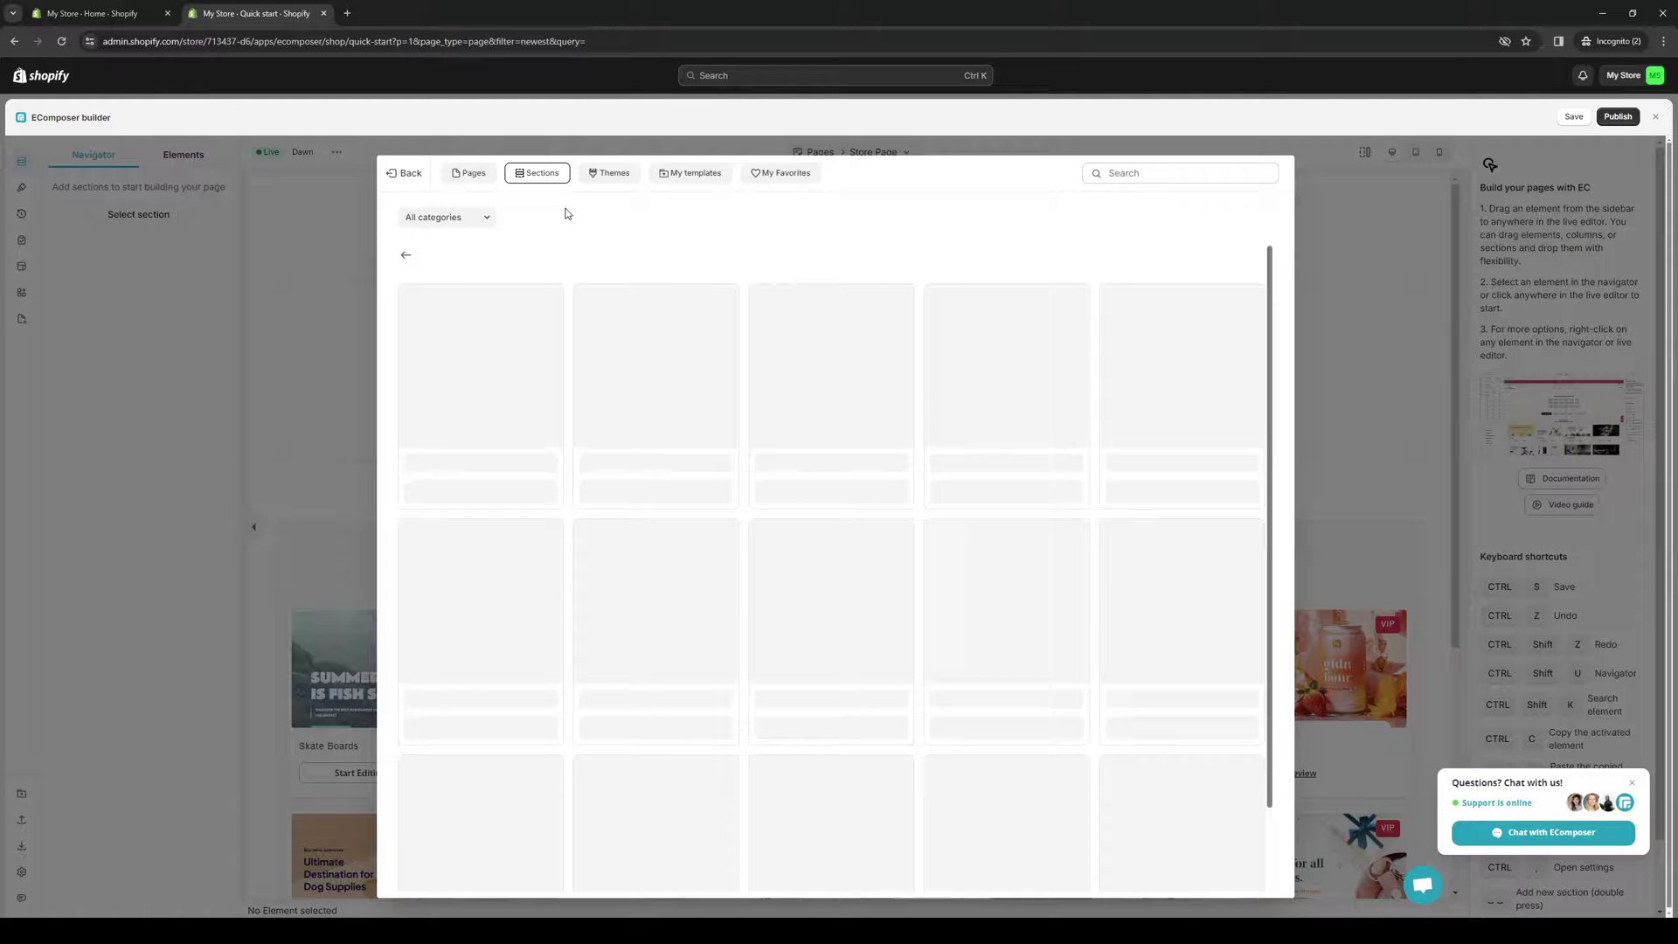
{"action": "left_click", "coordinate": [614, 173]}
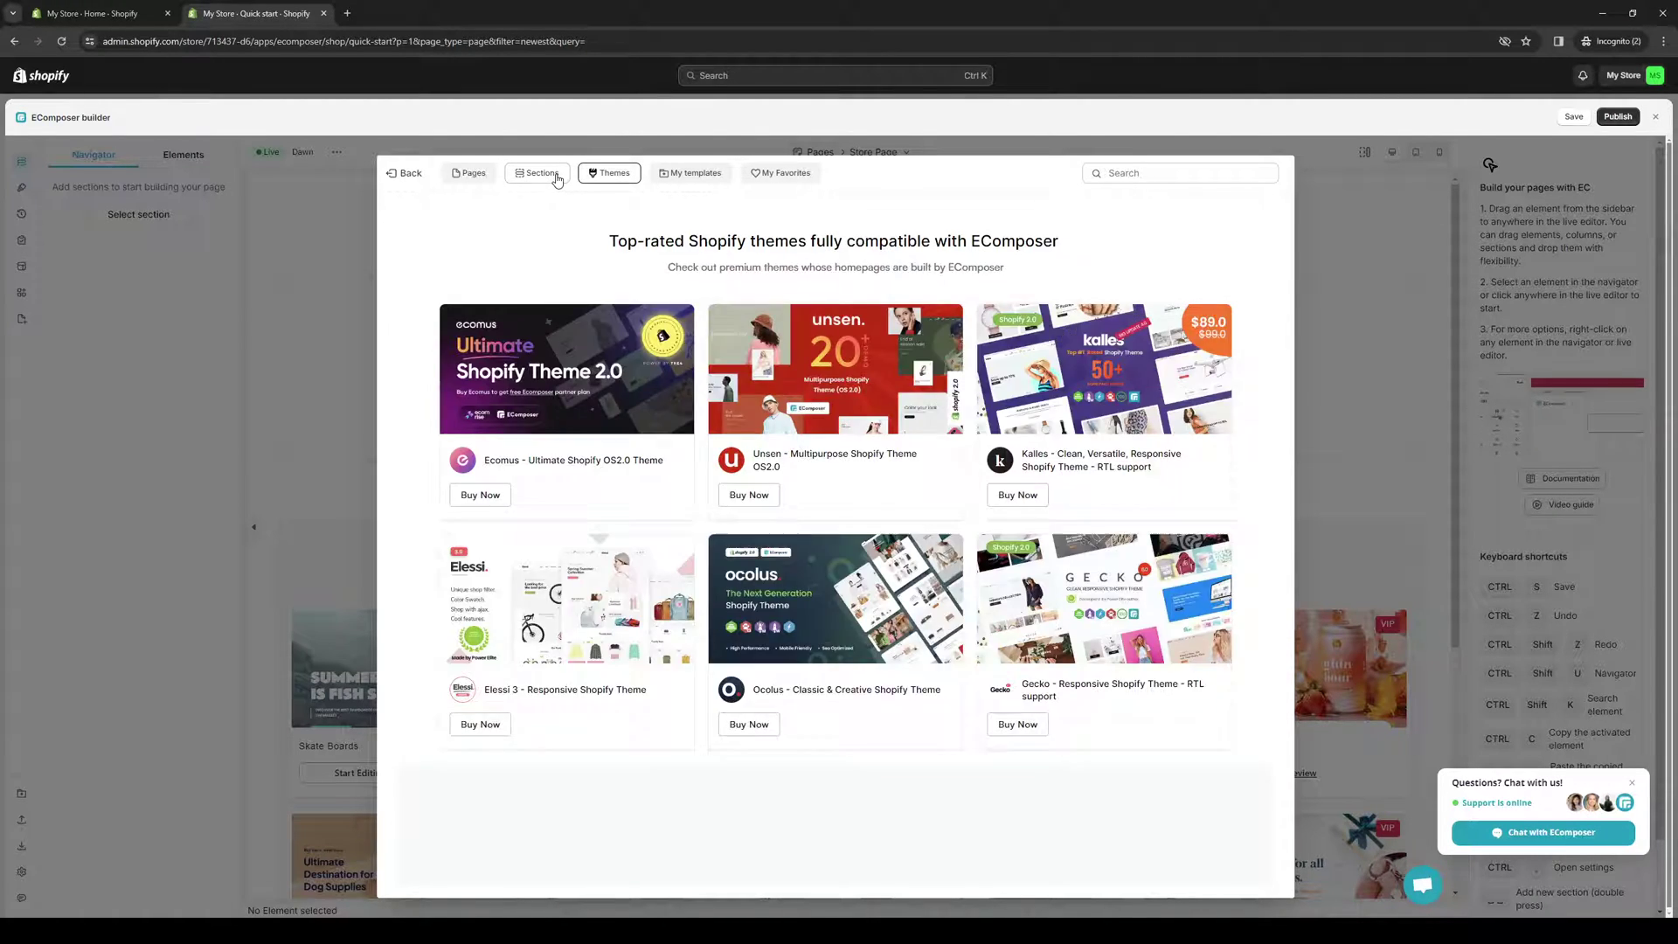
{"action": "left_click", "coordinate": [549, 174]}
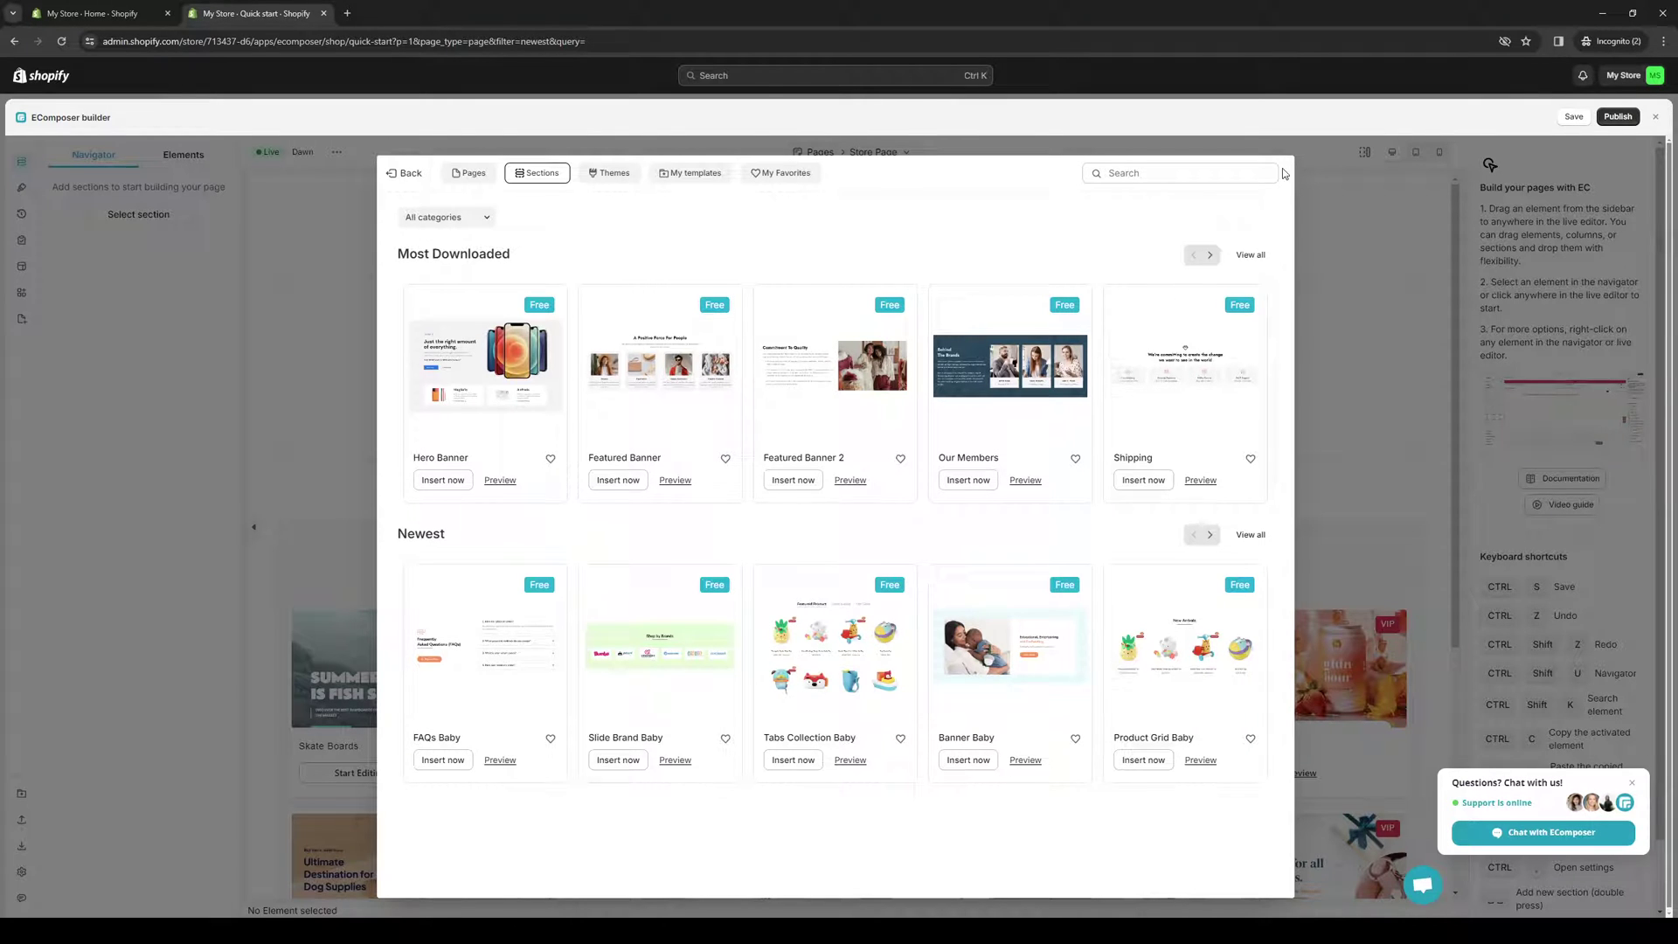
{"action": "left_click", "coordinate": [395, 174]}
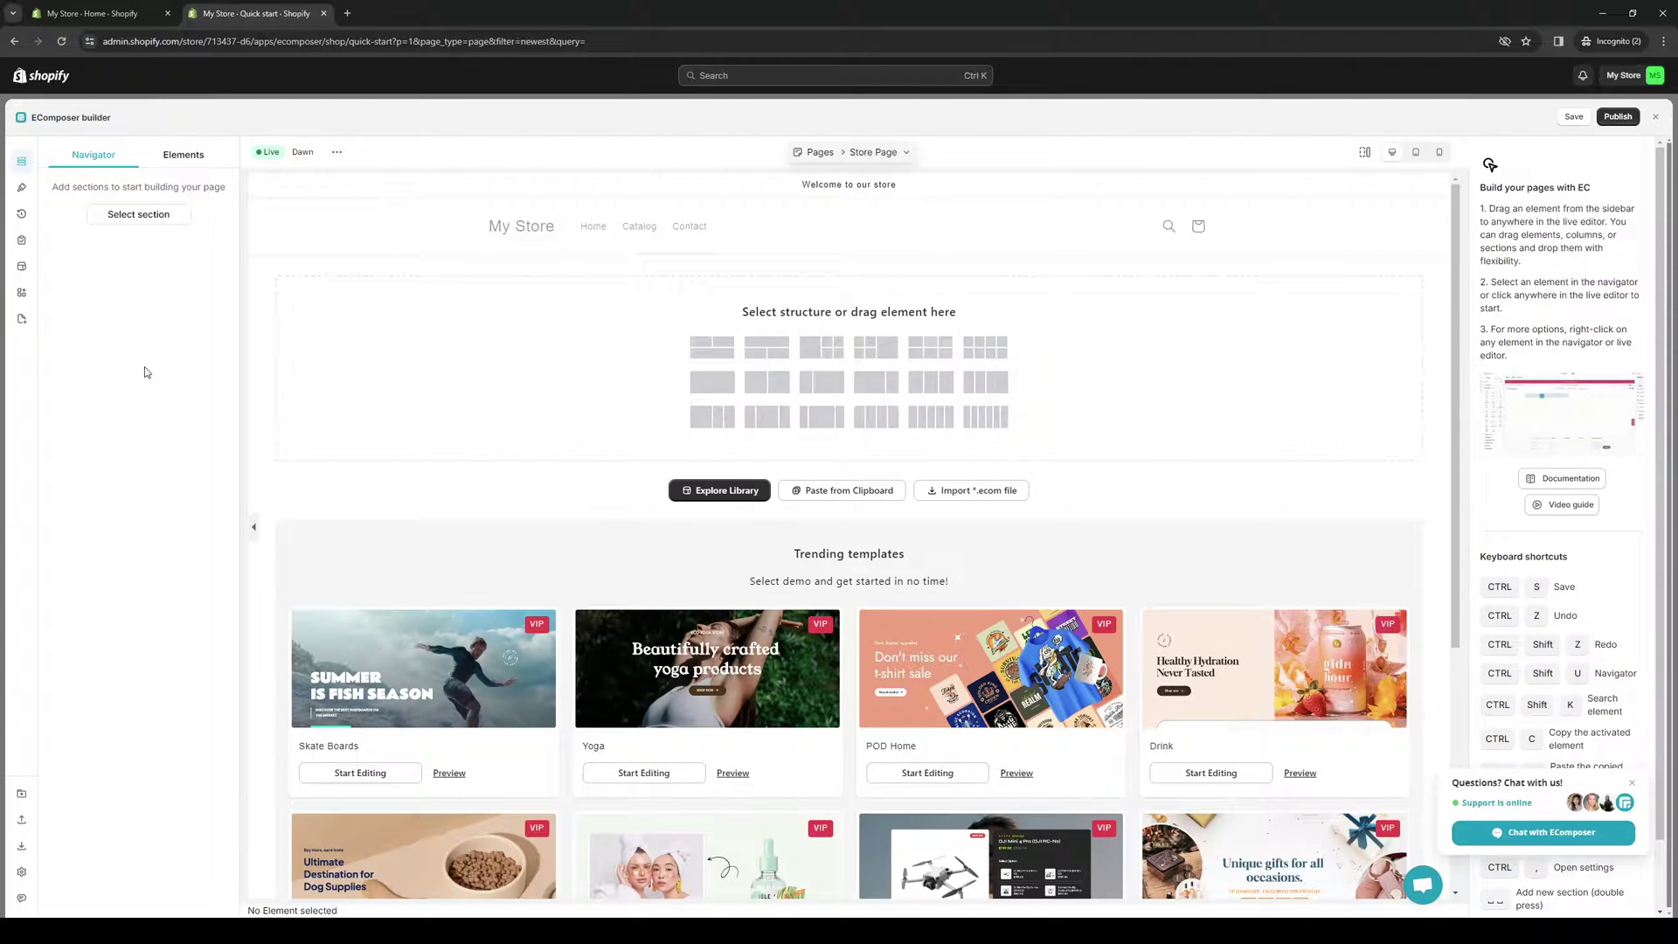
Step: Search the Elements panel for 'produc' and drag Product Box into Section 1
{"action": "left_click", "coordinate": [184, 154]}
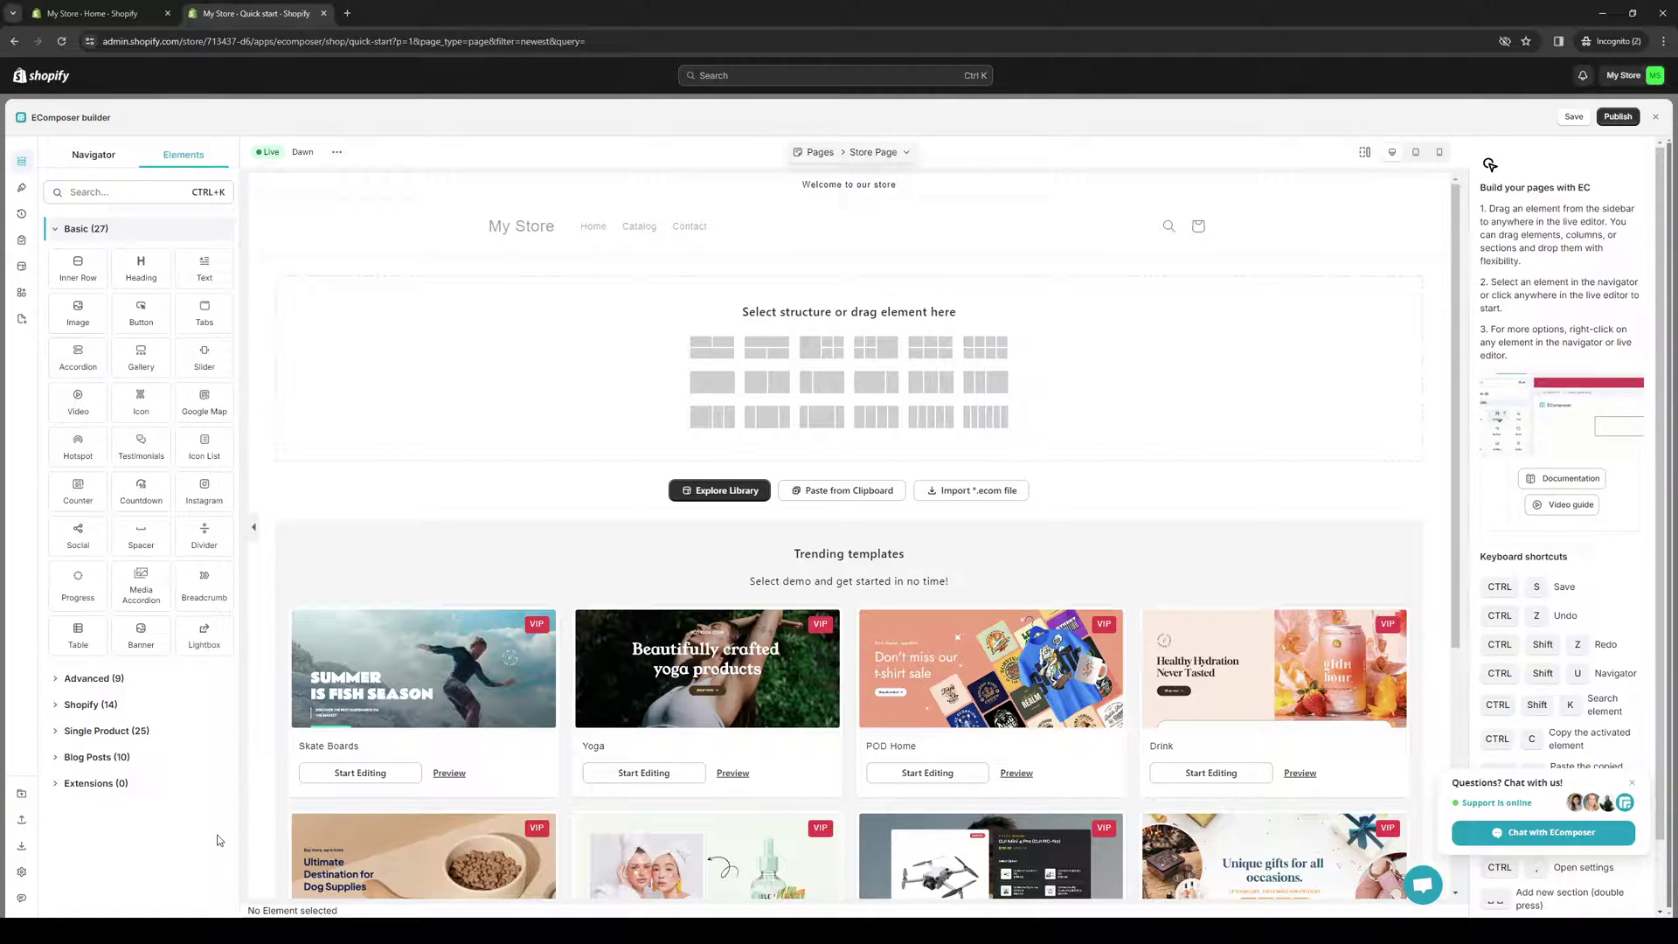
{"action": "left_click", "coordinate": [149, 194]}
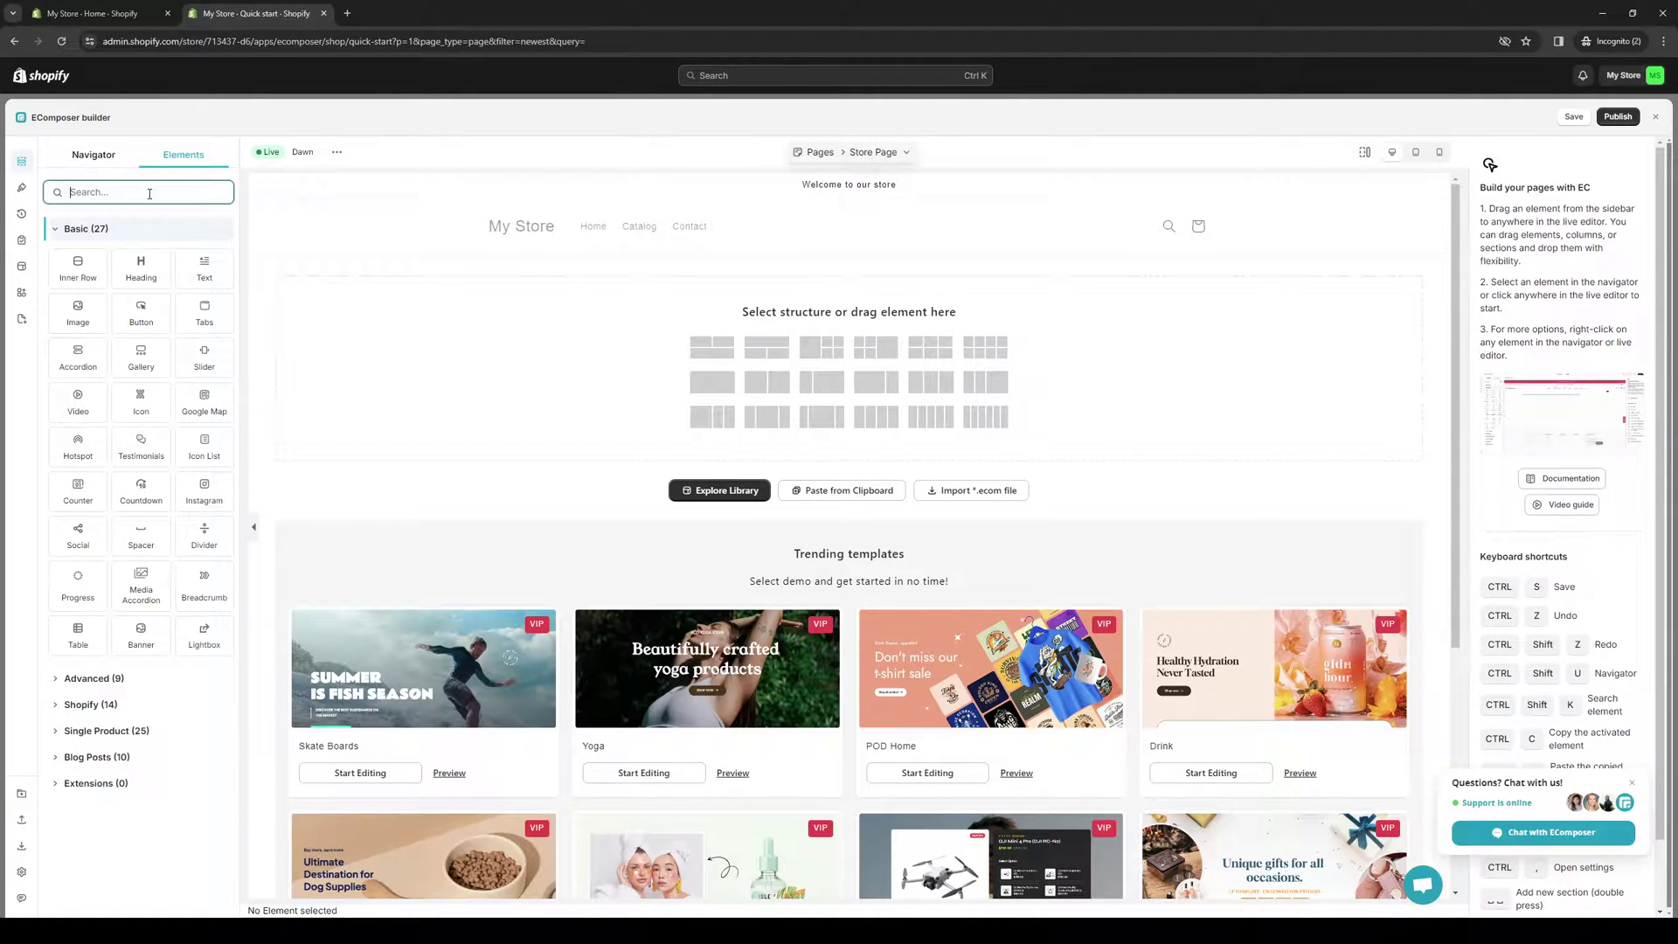
{"action": "type", "text": "produc"}
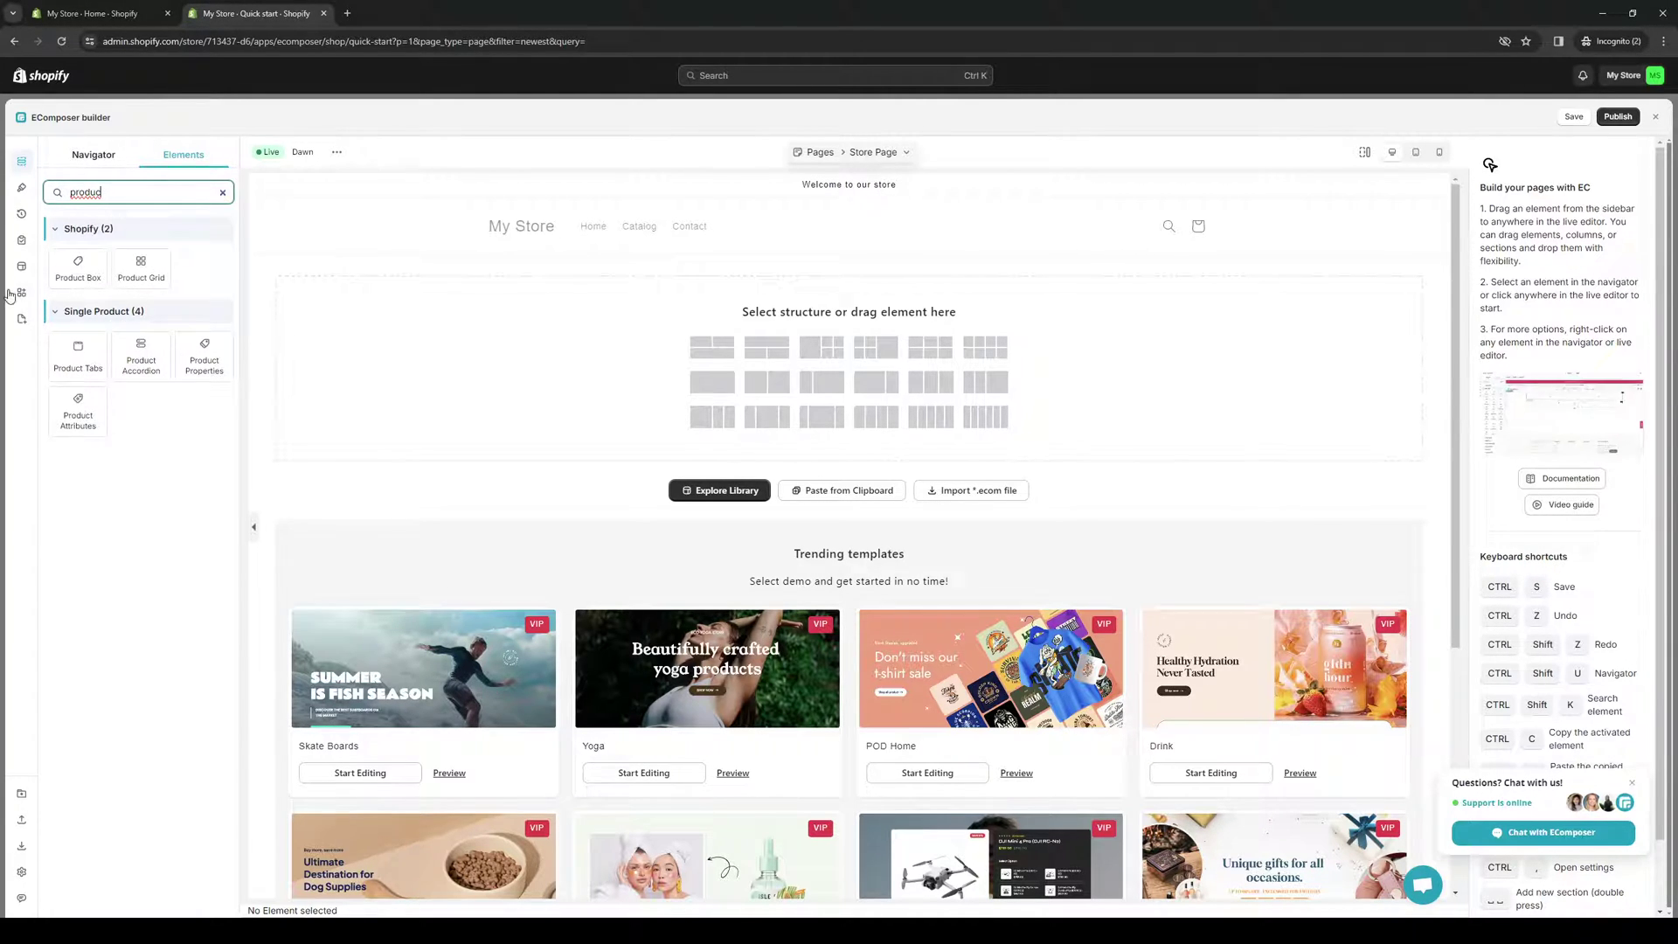
{"action": "left_click_drag", "start_coordinate": [78, 266], "coordinate": [483, 344]}
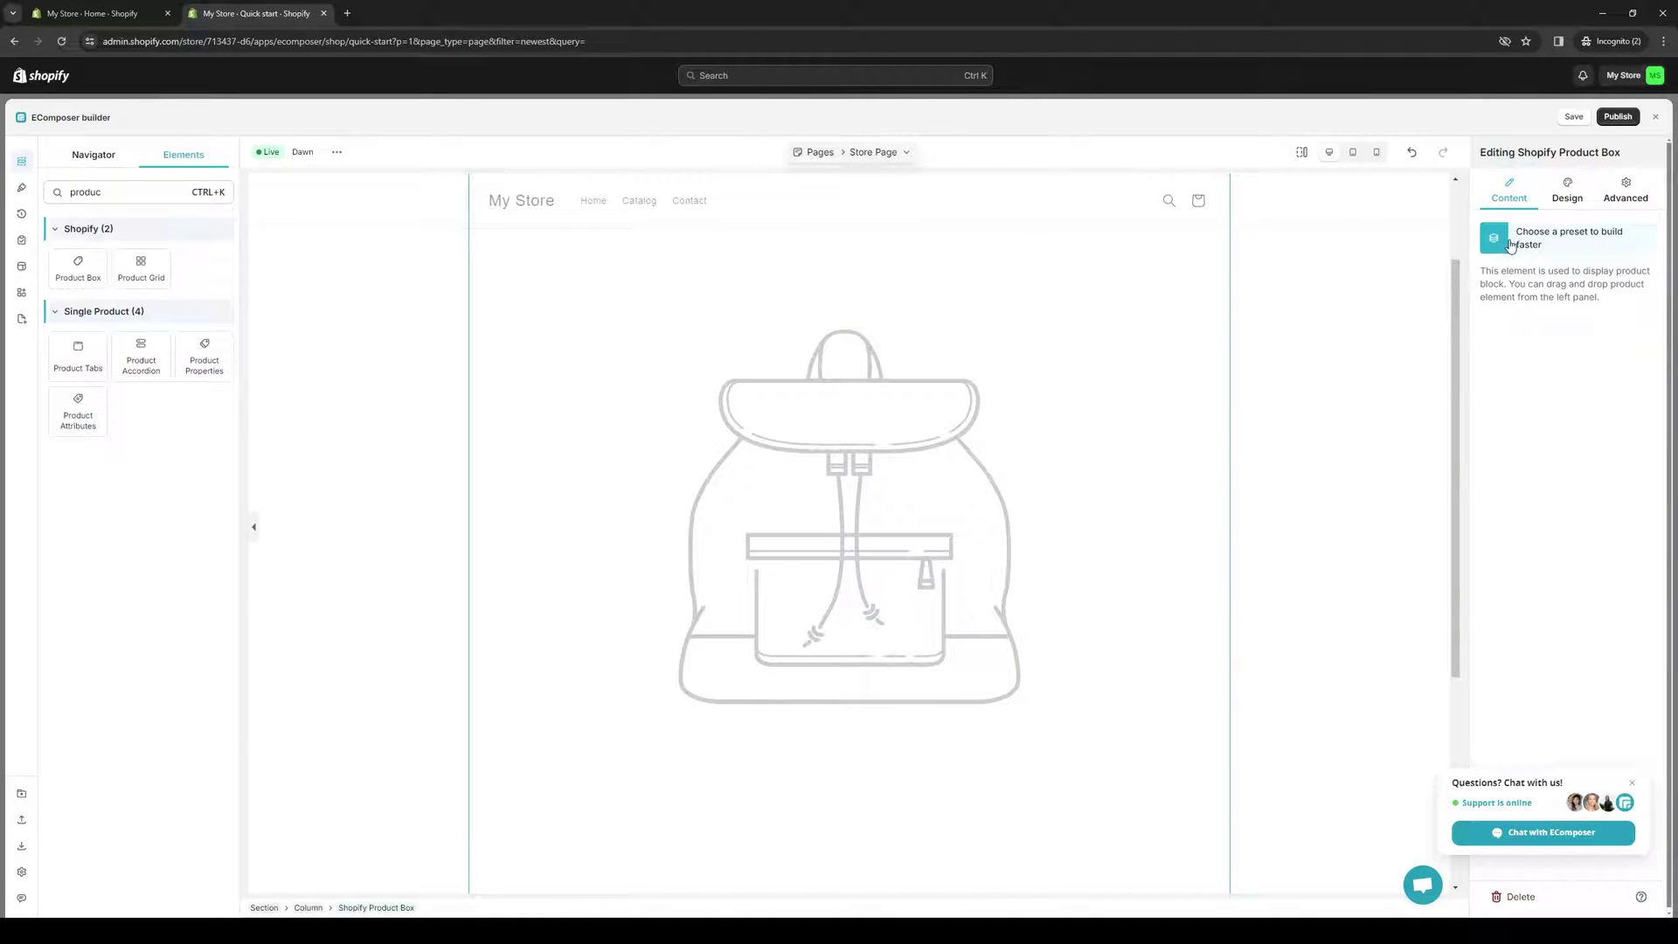
Step: Dismiss the chat prompt, browse presets, and view the Product Box Design settings
{"action": "left_click", "coordinate": [1632, 782]}
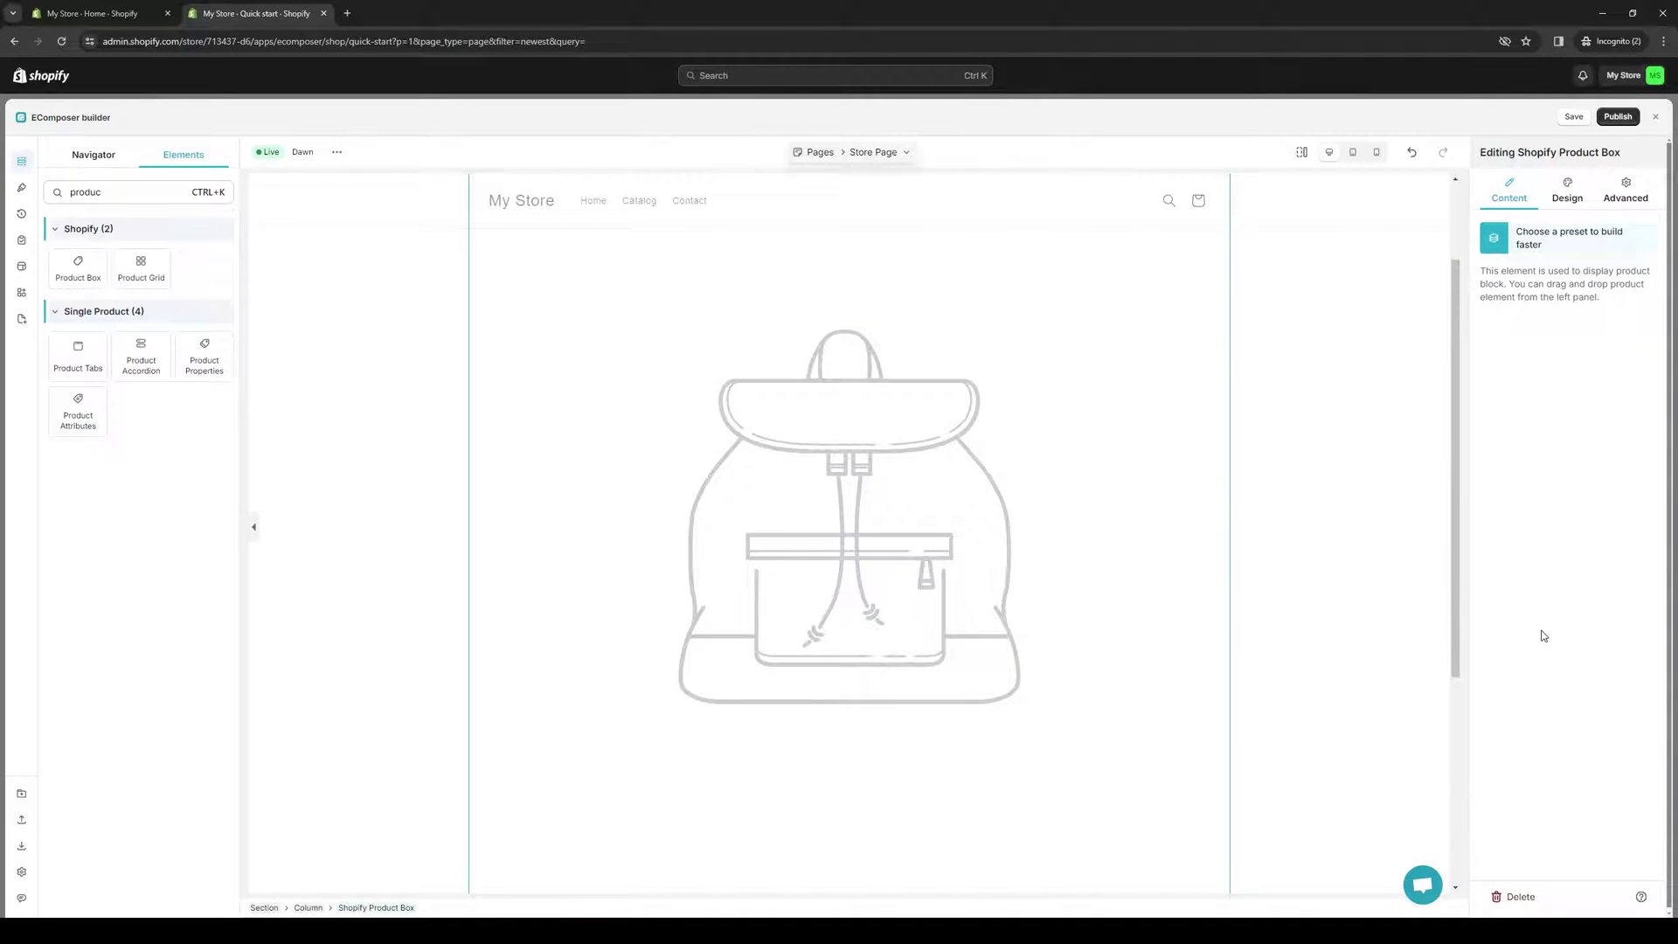
{"action": "left_click", "coordinate": [1502, 246]}
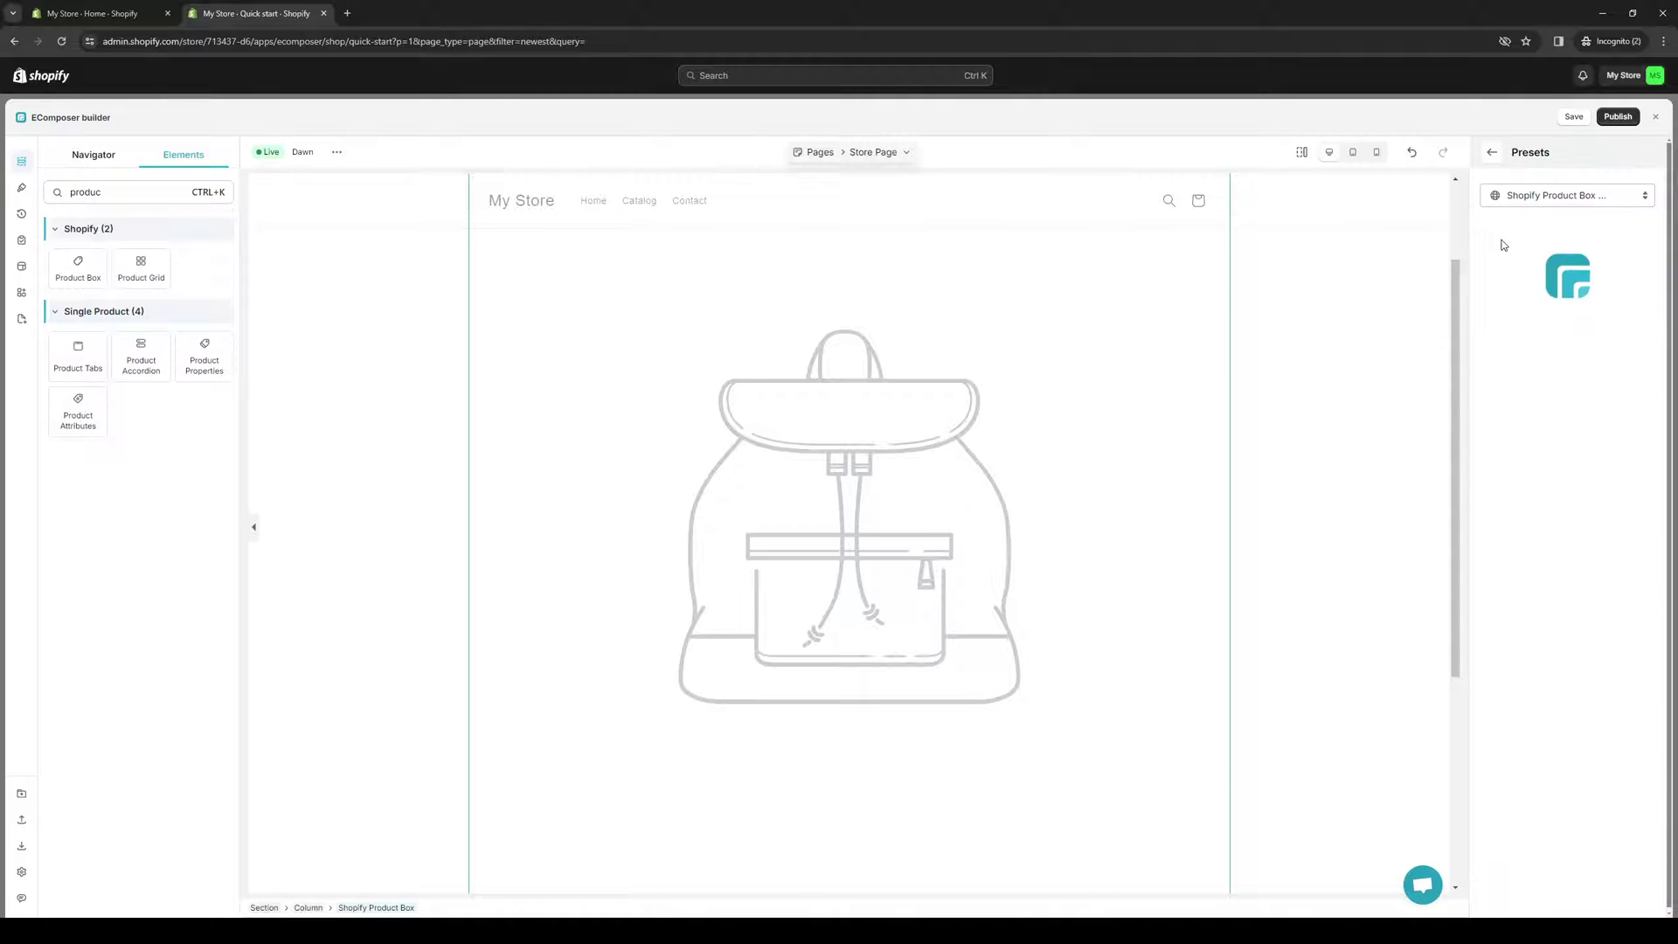
{"action": "left_click", "coordinate": [1491, 160]}
{"action": "left_click", "coordinate": [1567, 197]}
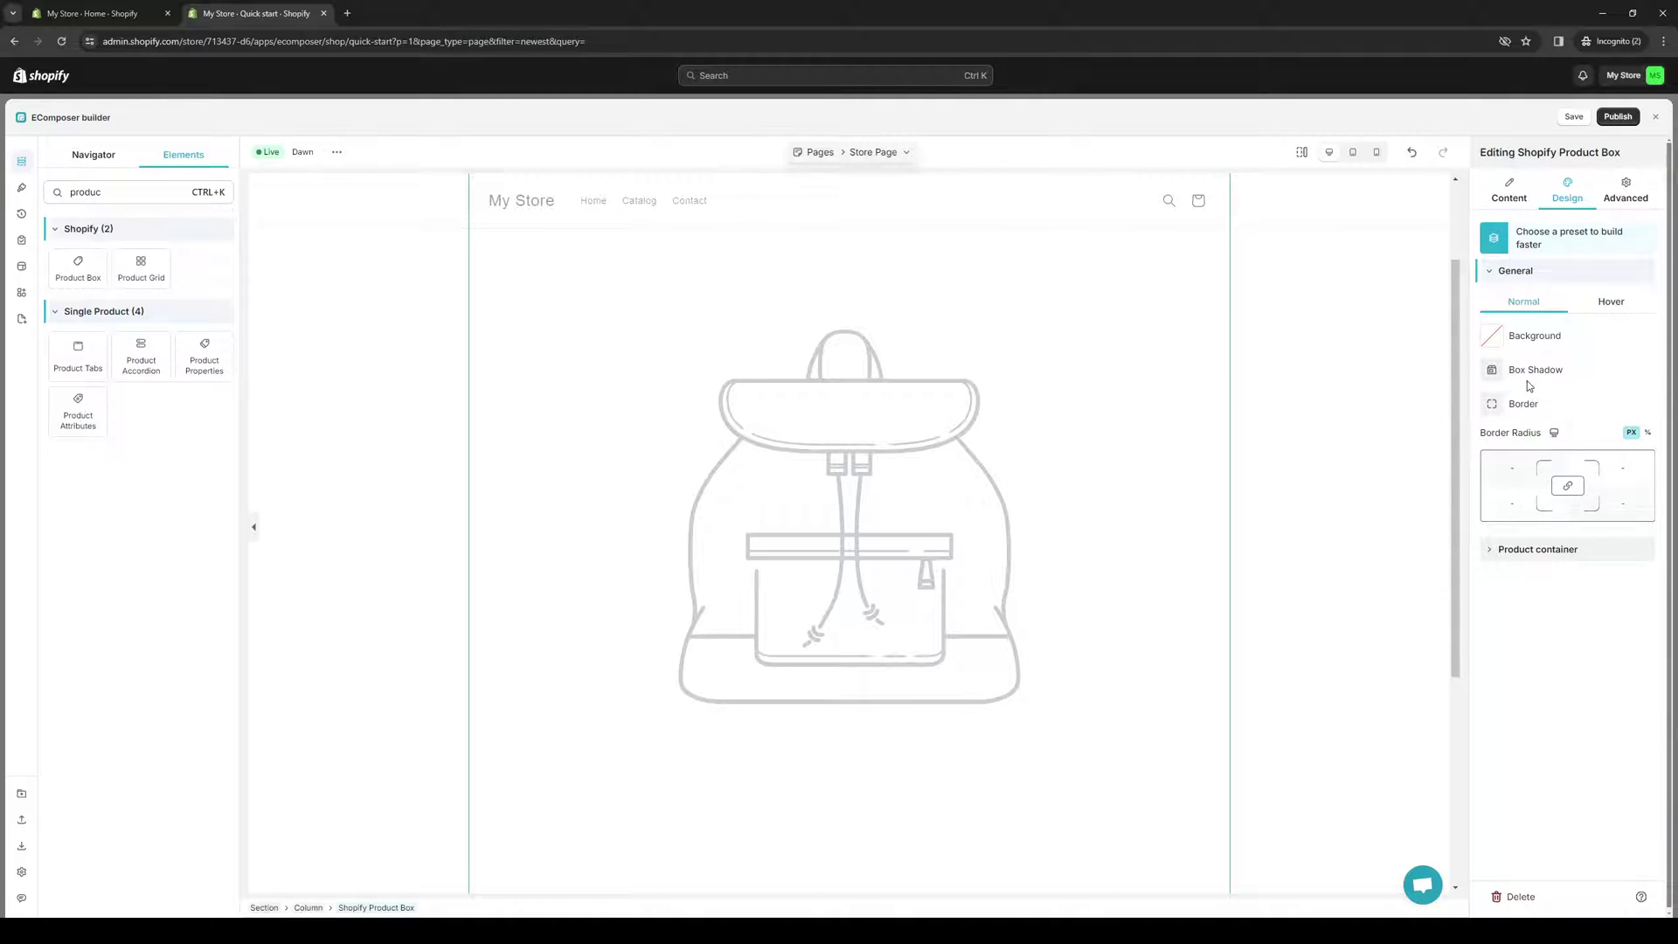
{"action": "left_click", "coordinate": [1595, 303]}
{"action": "left_click", "coordinate": [1542, 306]}
{"action": "left_click", "coordinate": [1509, 561]}
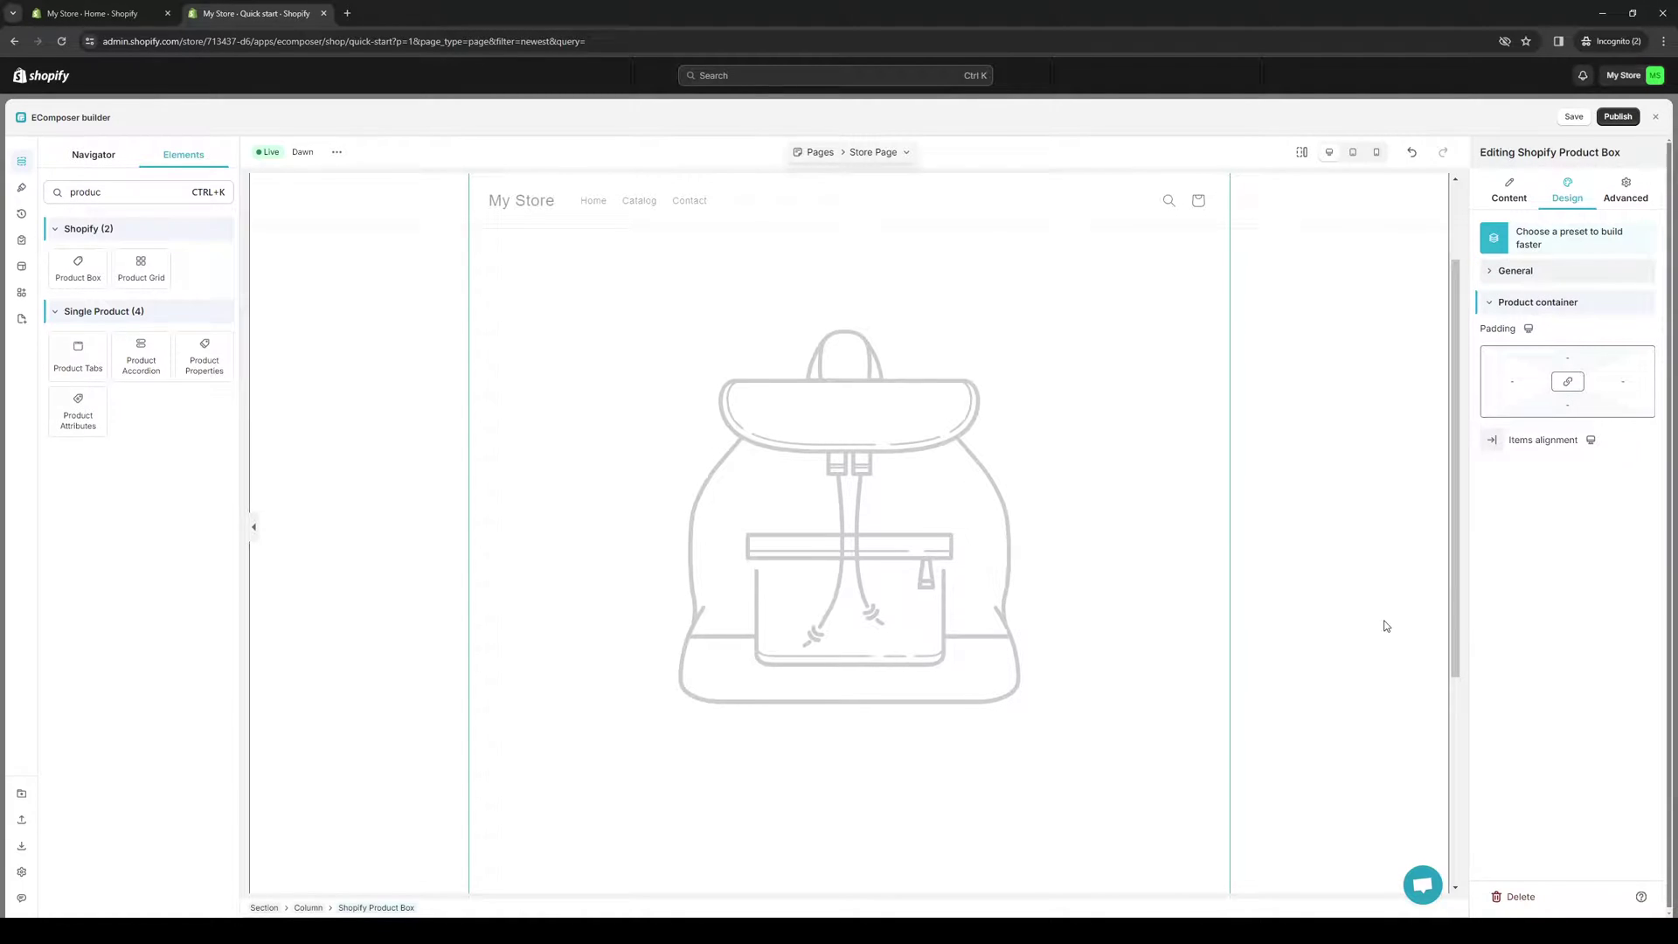
Step: Set the product image width to 0%, leaving its linked product as Default
{"action": "left_click", "coordinate": [847, 393]}
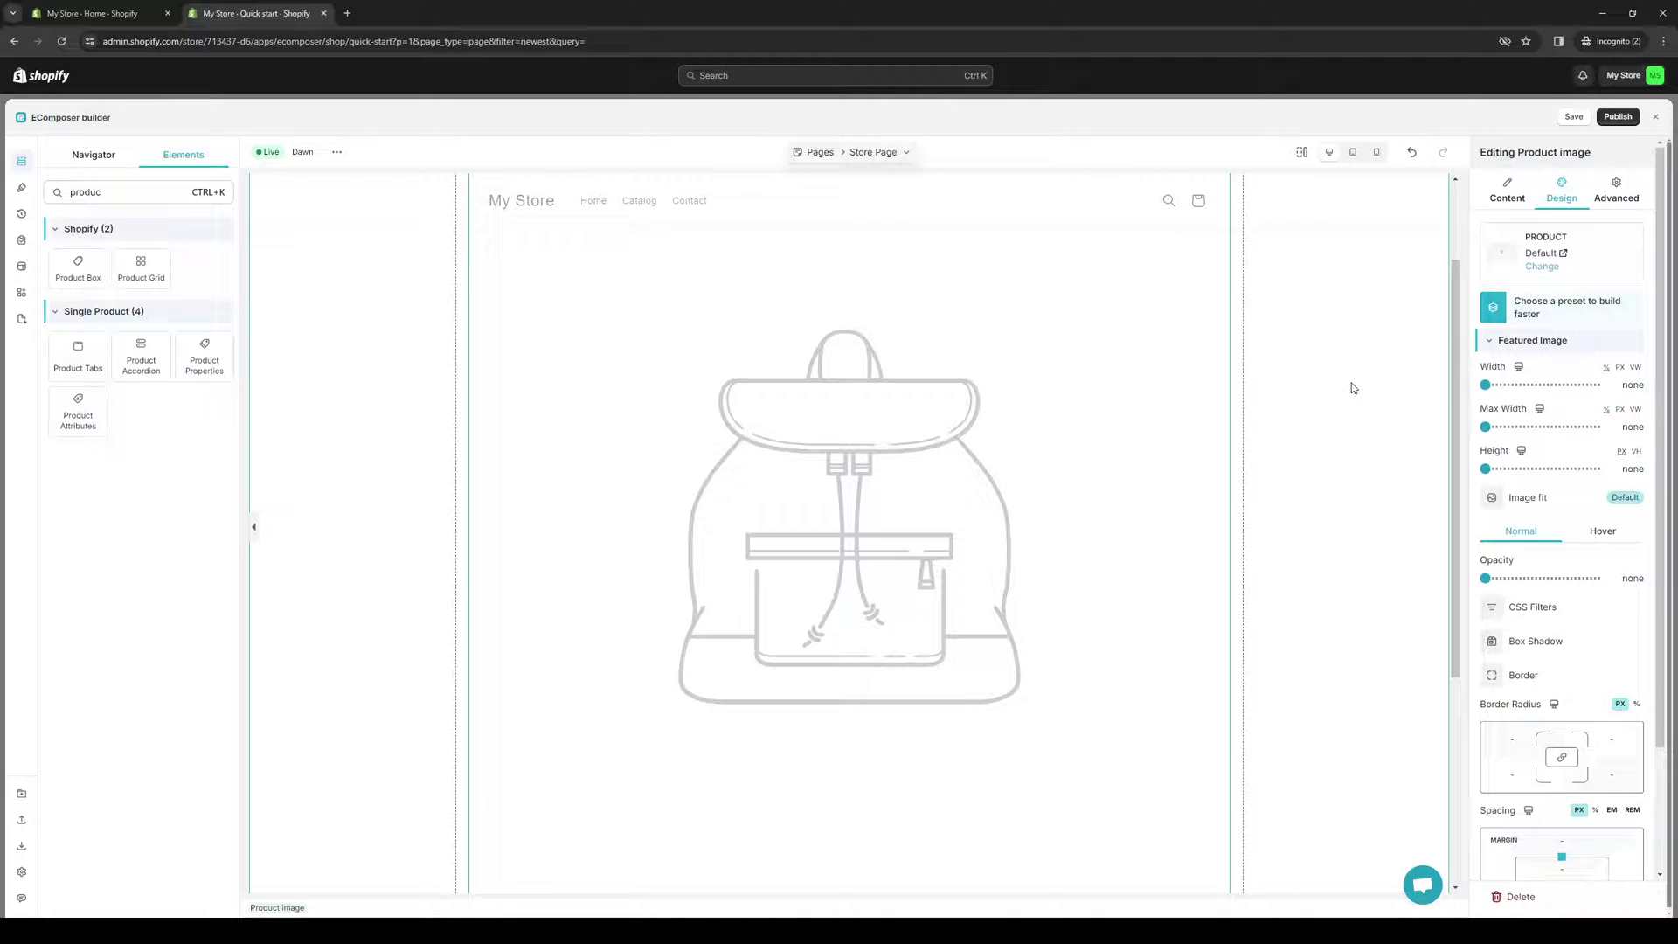
{"action": "mouse_move", "coordinate": [1485, 384]}
{"action": "left_mouse_down"}
{"action": "mouse_move", "coordinate": [1525, 387]}
{"action": "mouse_move", "coordinate": [1455, 391]}
{"action": "left_mouse_up"}
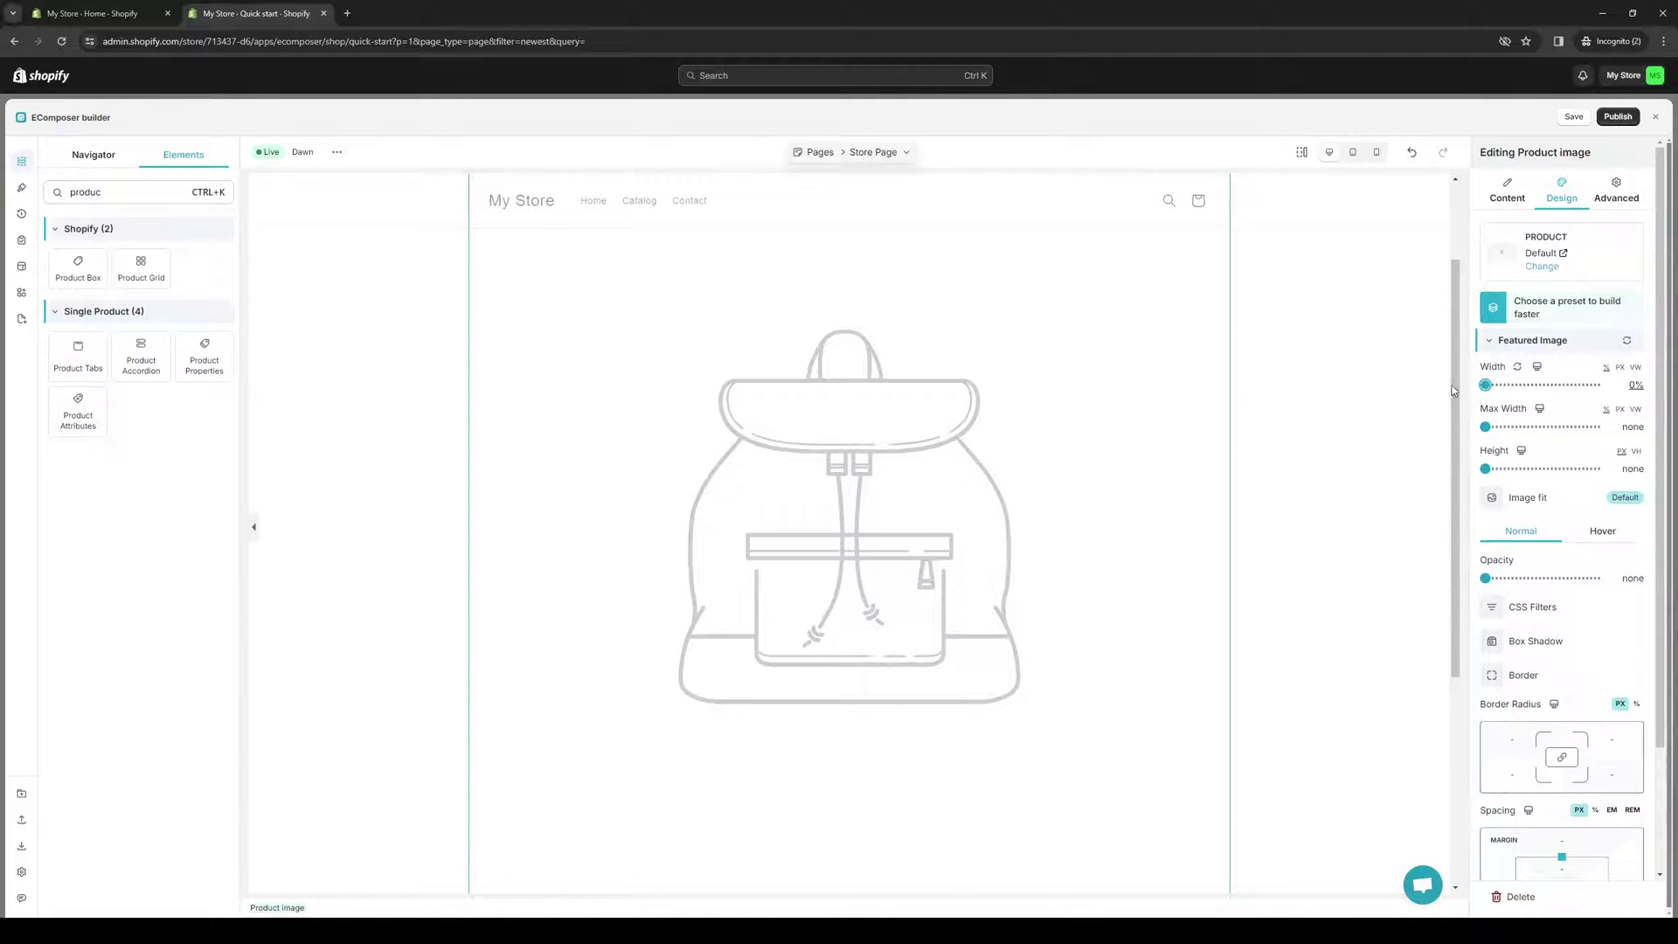
{"action": "left_click", "coordinate": [1547, 267]}
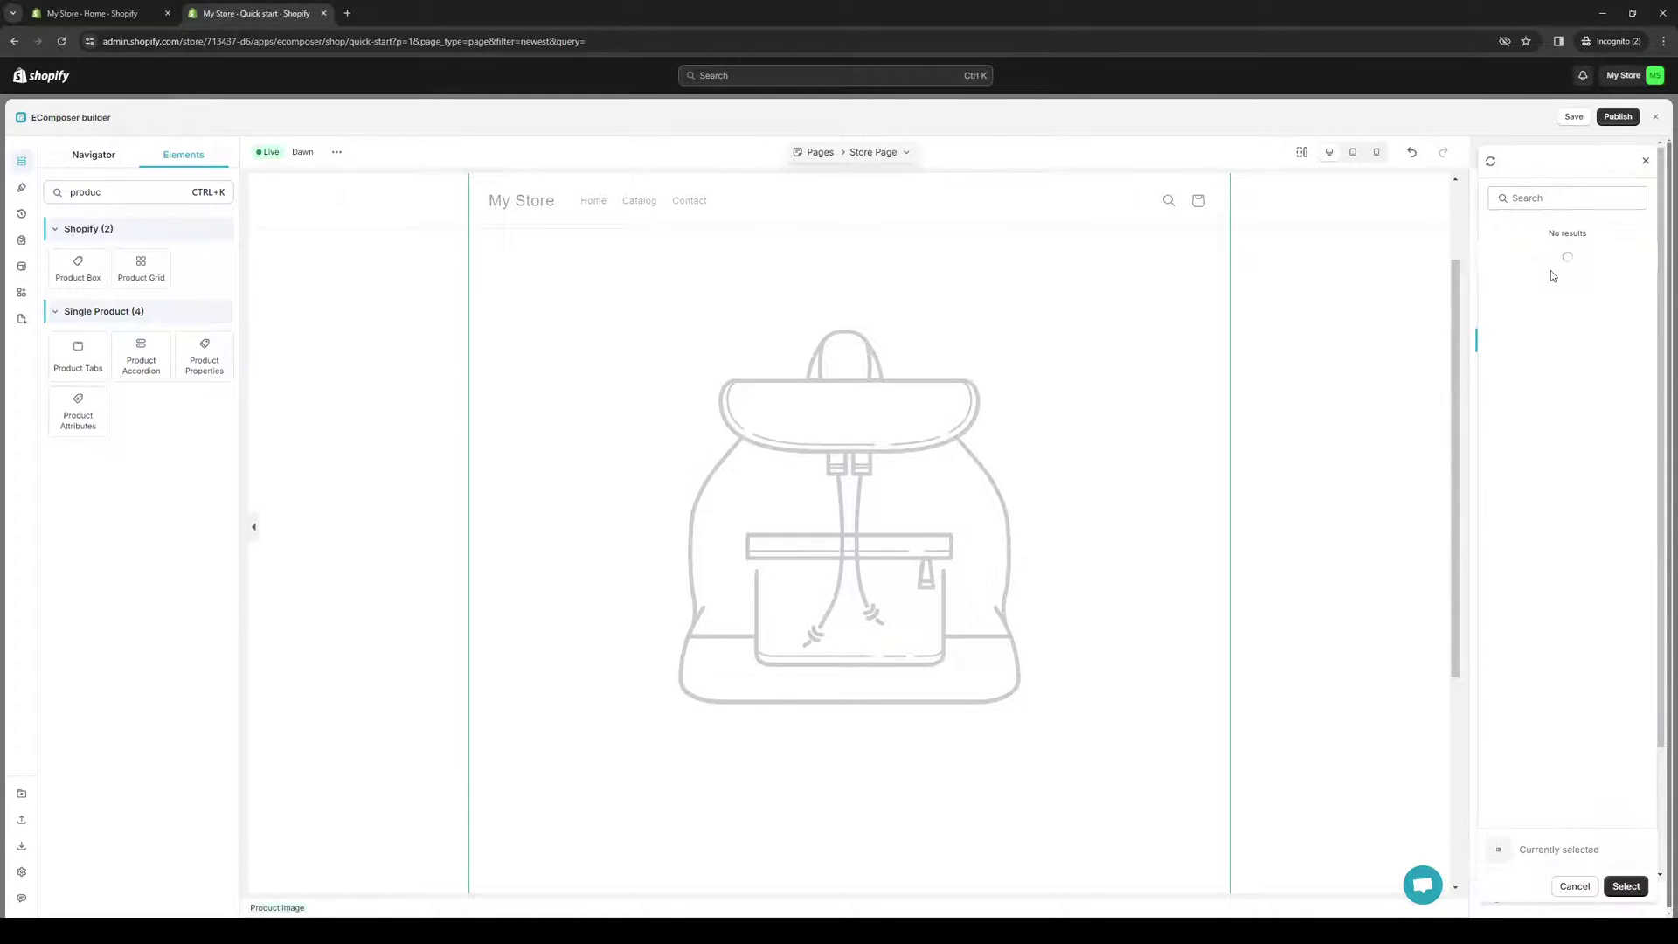
{"action": "left_click", "coordinate": [1645, 164]}
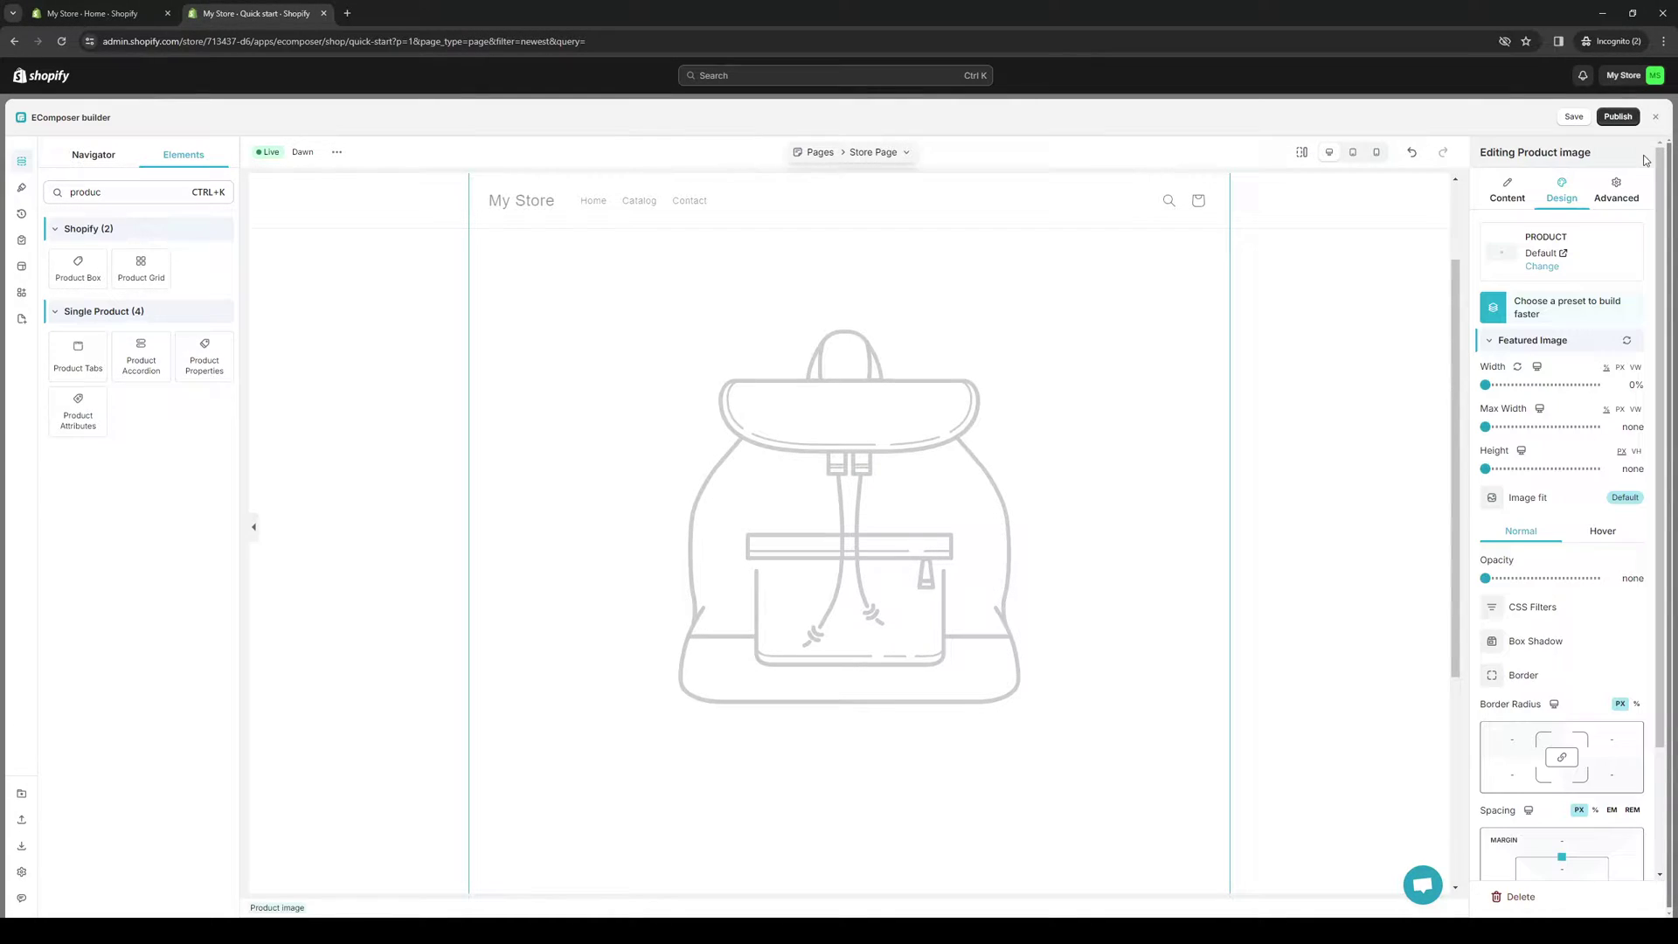
{"action": "left_click", "coordinate": [1539, 267]}
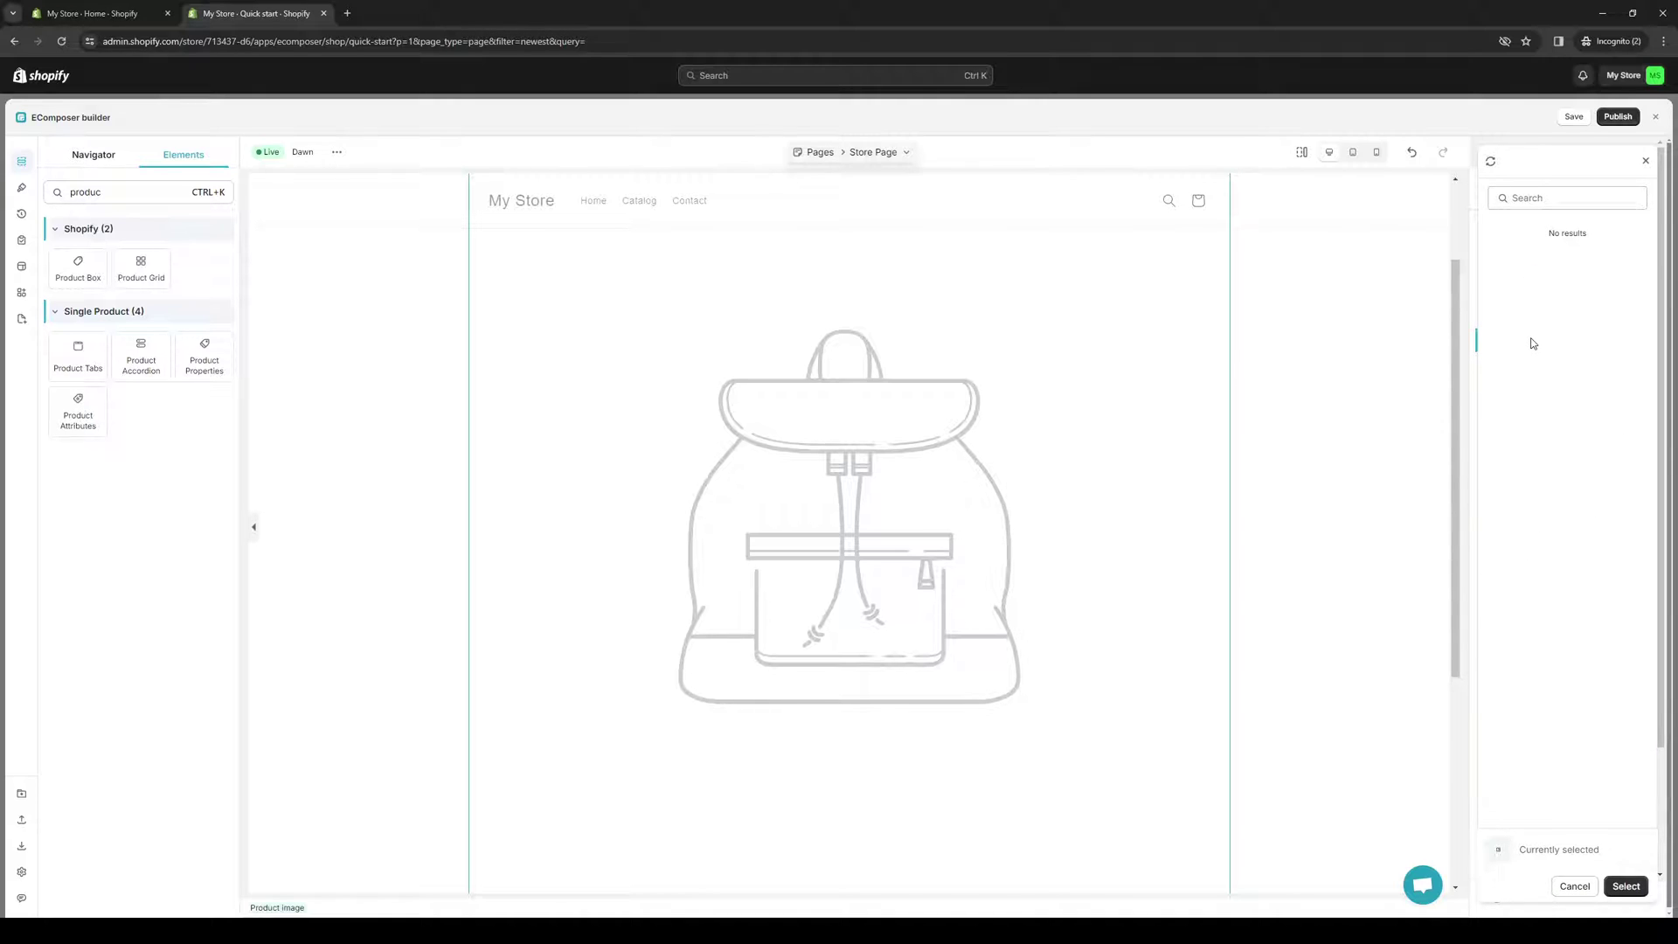
{"action": "left_click", "coordinate": [1645, 161]}
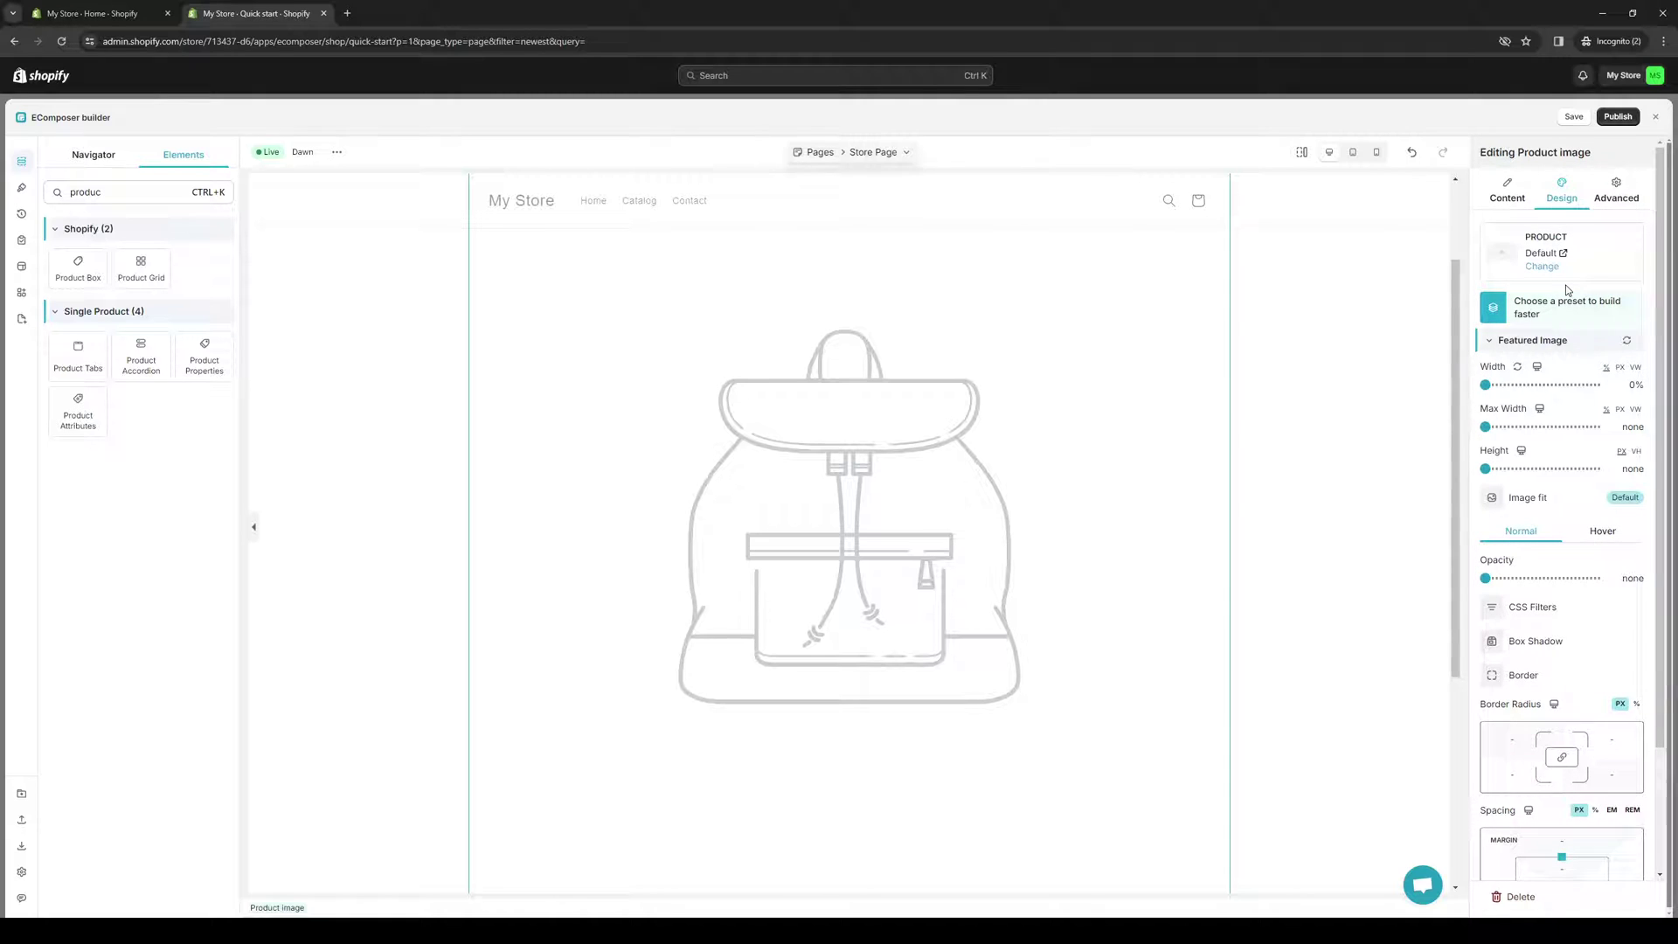
Step: Browse the Design tab's featured image and badge box settings
{"action": "left_click", "coordinate": [1512, 347]}
{"action": "left_click", "coordinate": [1513, 347]}
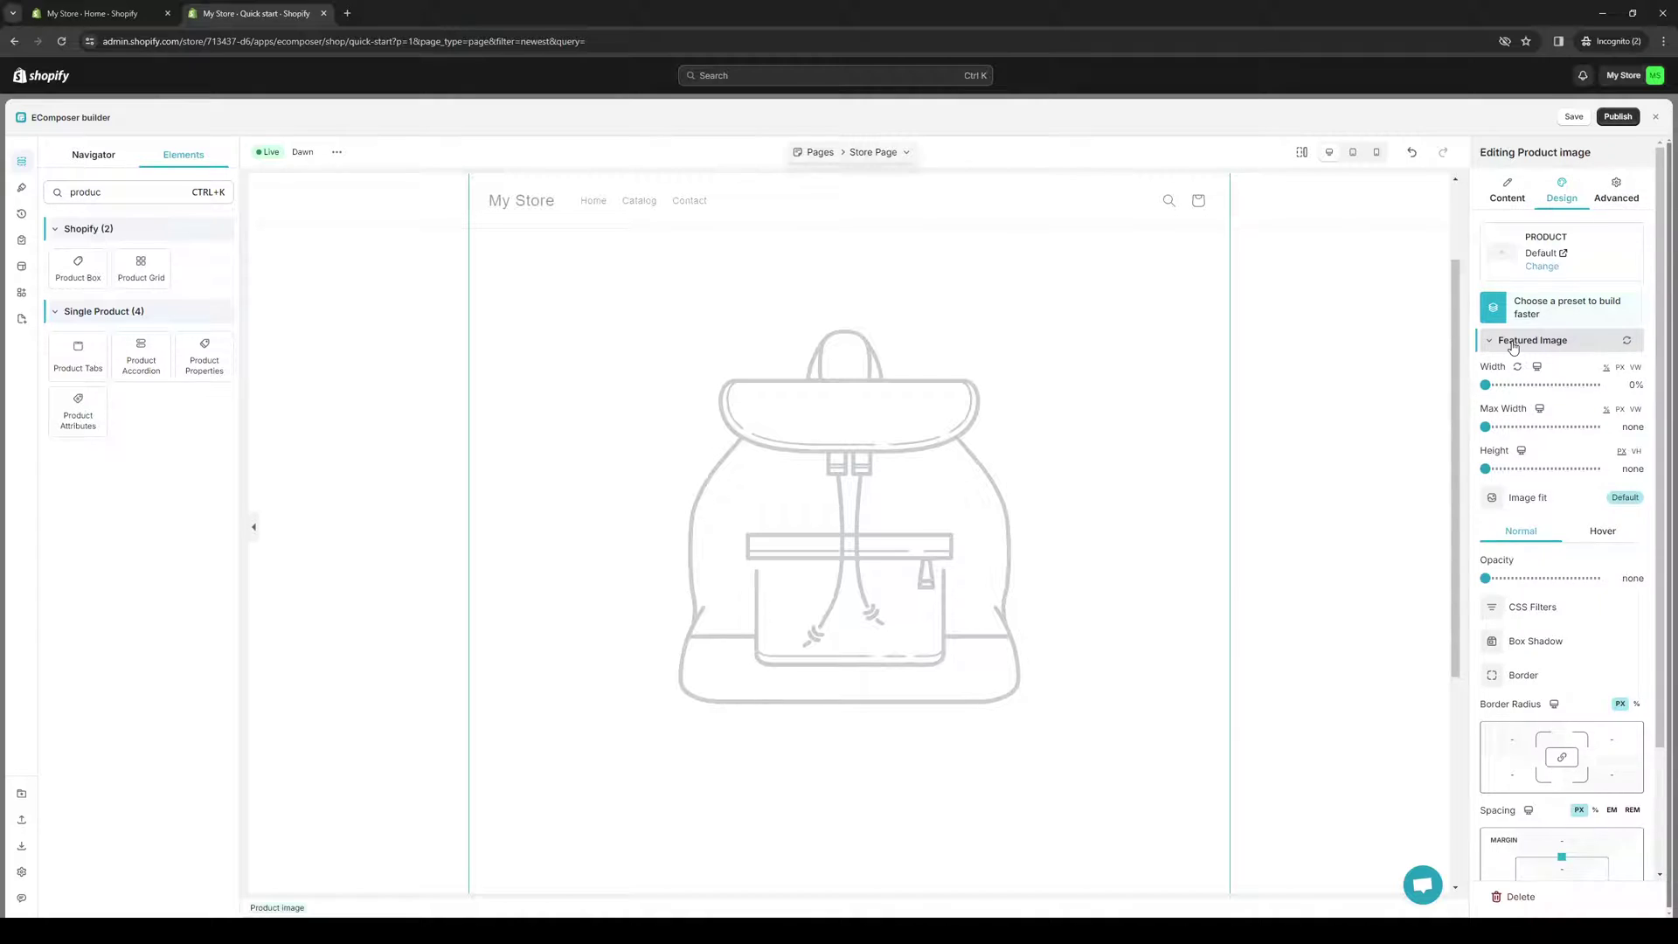
{"action": "left_click", "coordinate": [1513, 347]}
{"action": "left_click", "coordinate": [1514, 377]}
{"action": "left_click", "coordinate": [1515, 376]}
{"action": "left_click", "coordinate": [1521, 397]}
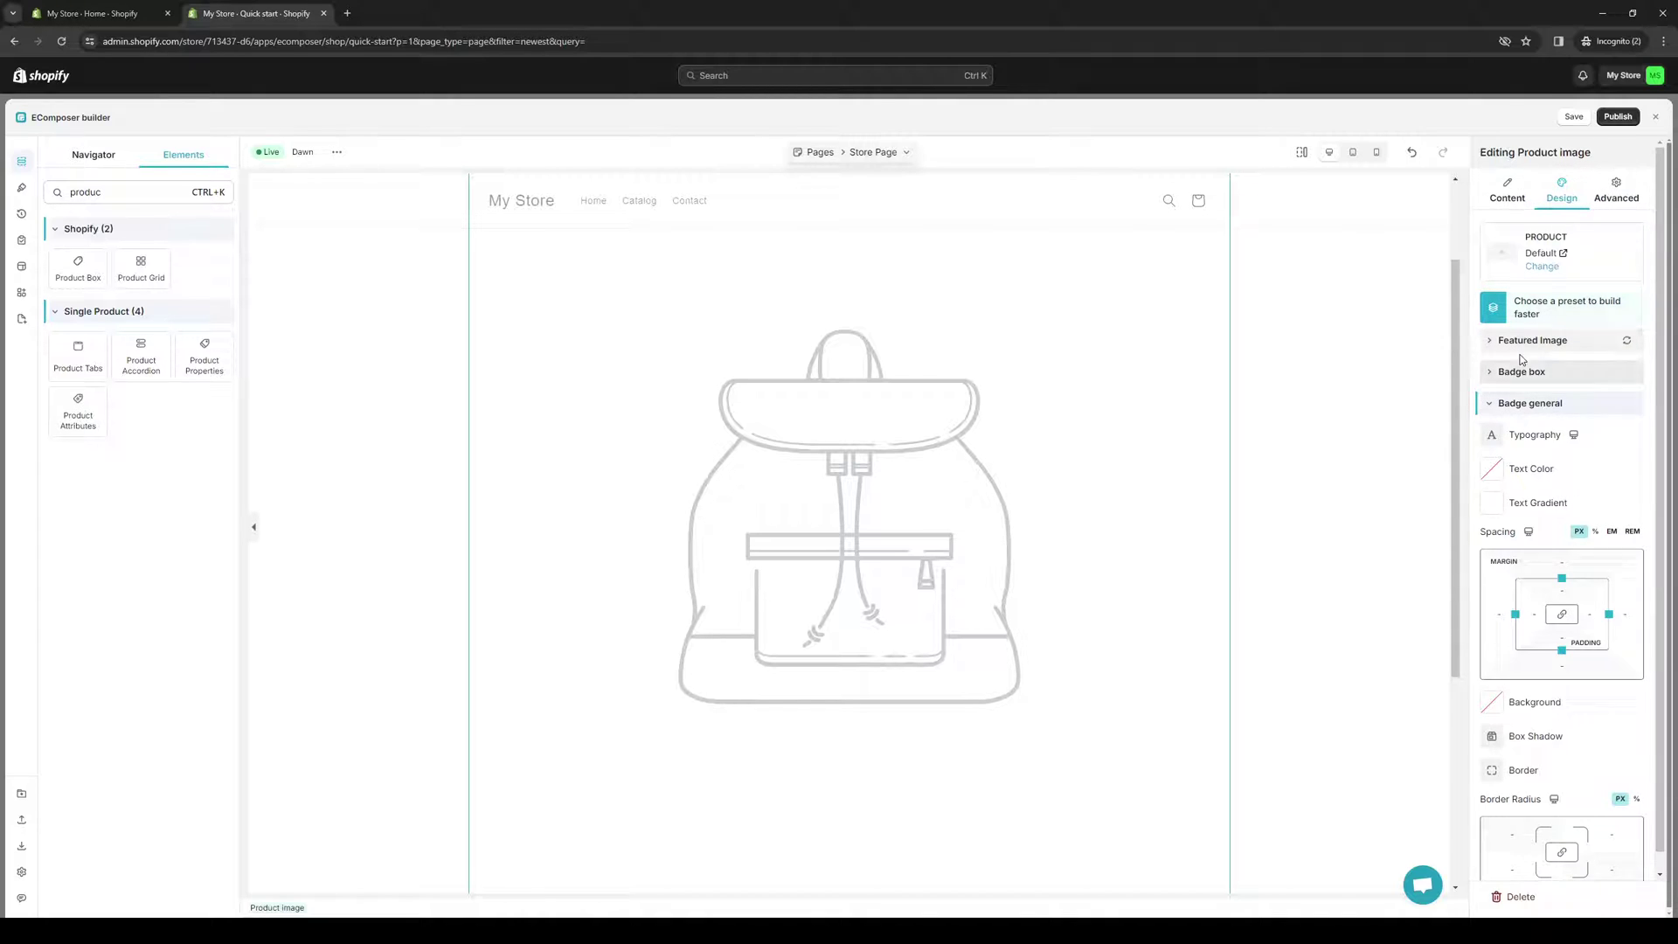
{"action": "left_click", "coordinate": [1534, 340]}
Step: Review Advanced background, visibility, animation and attribute options, then close the builder
{"action": "left_click", "coordinate": [1623, 186]}
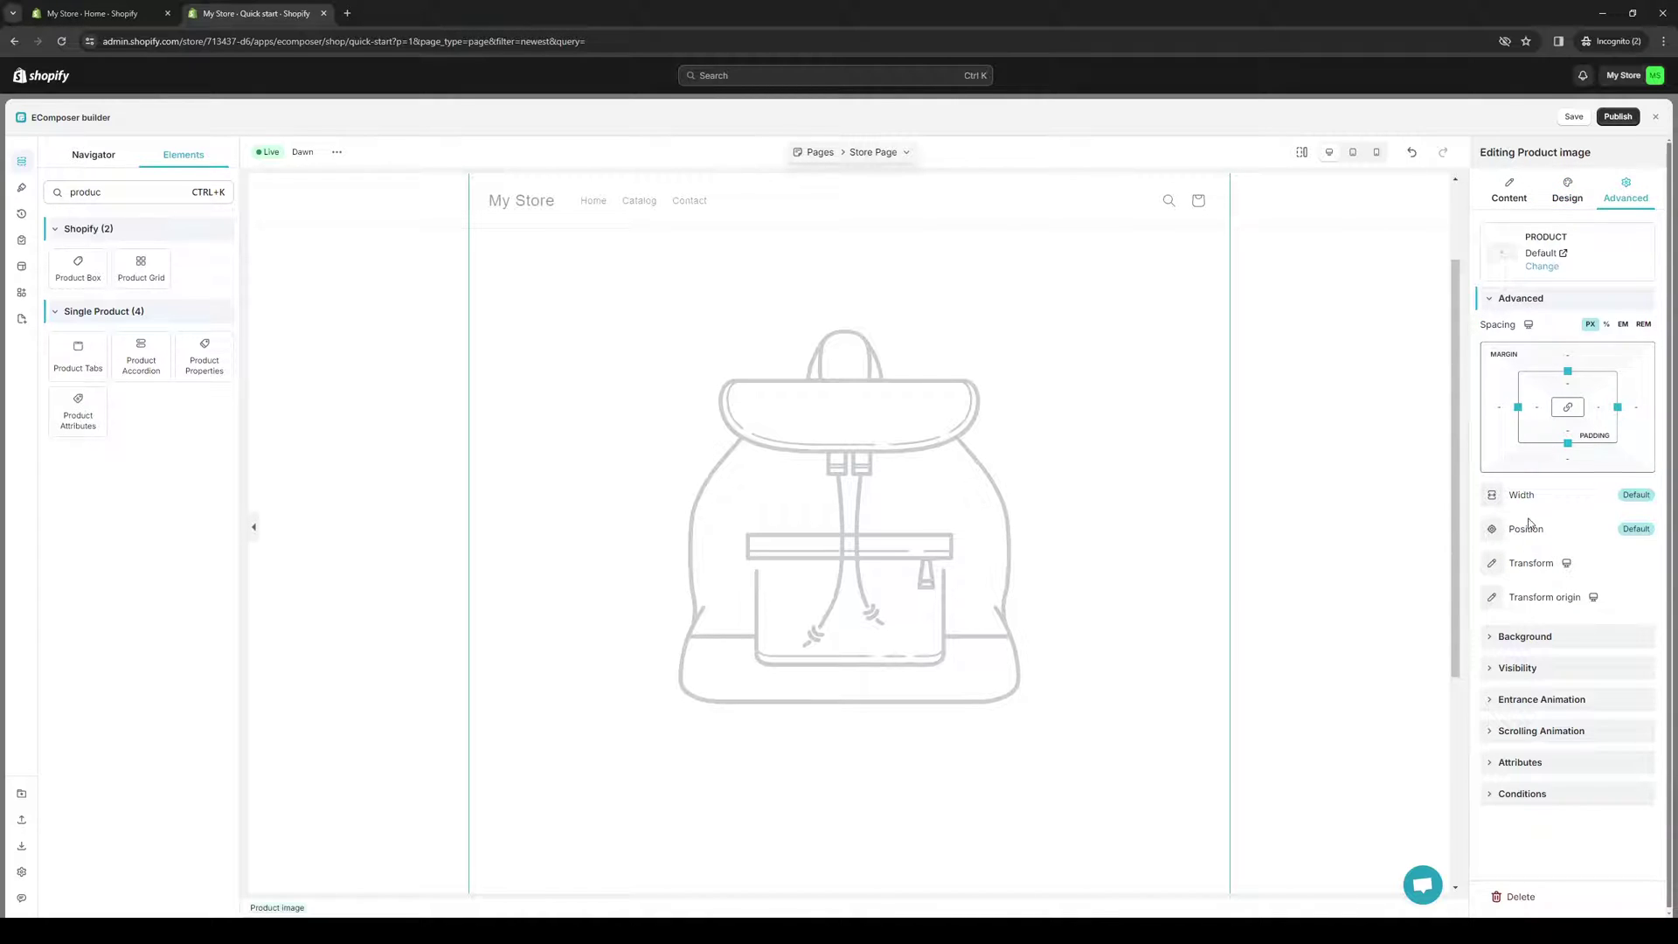
{"action": "left_click", "coordinate": [1531, 638]}
{"action": "left_click", "coordinate": [1536, 444]}
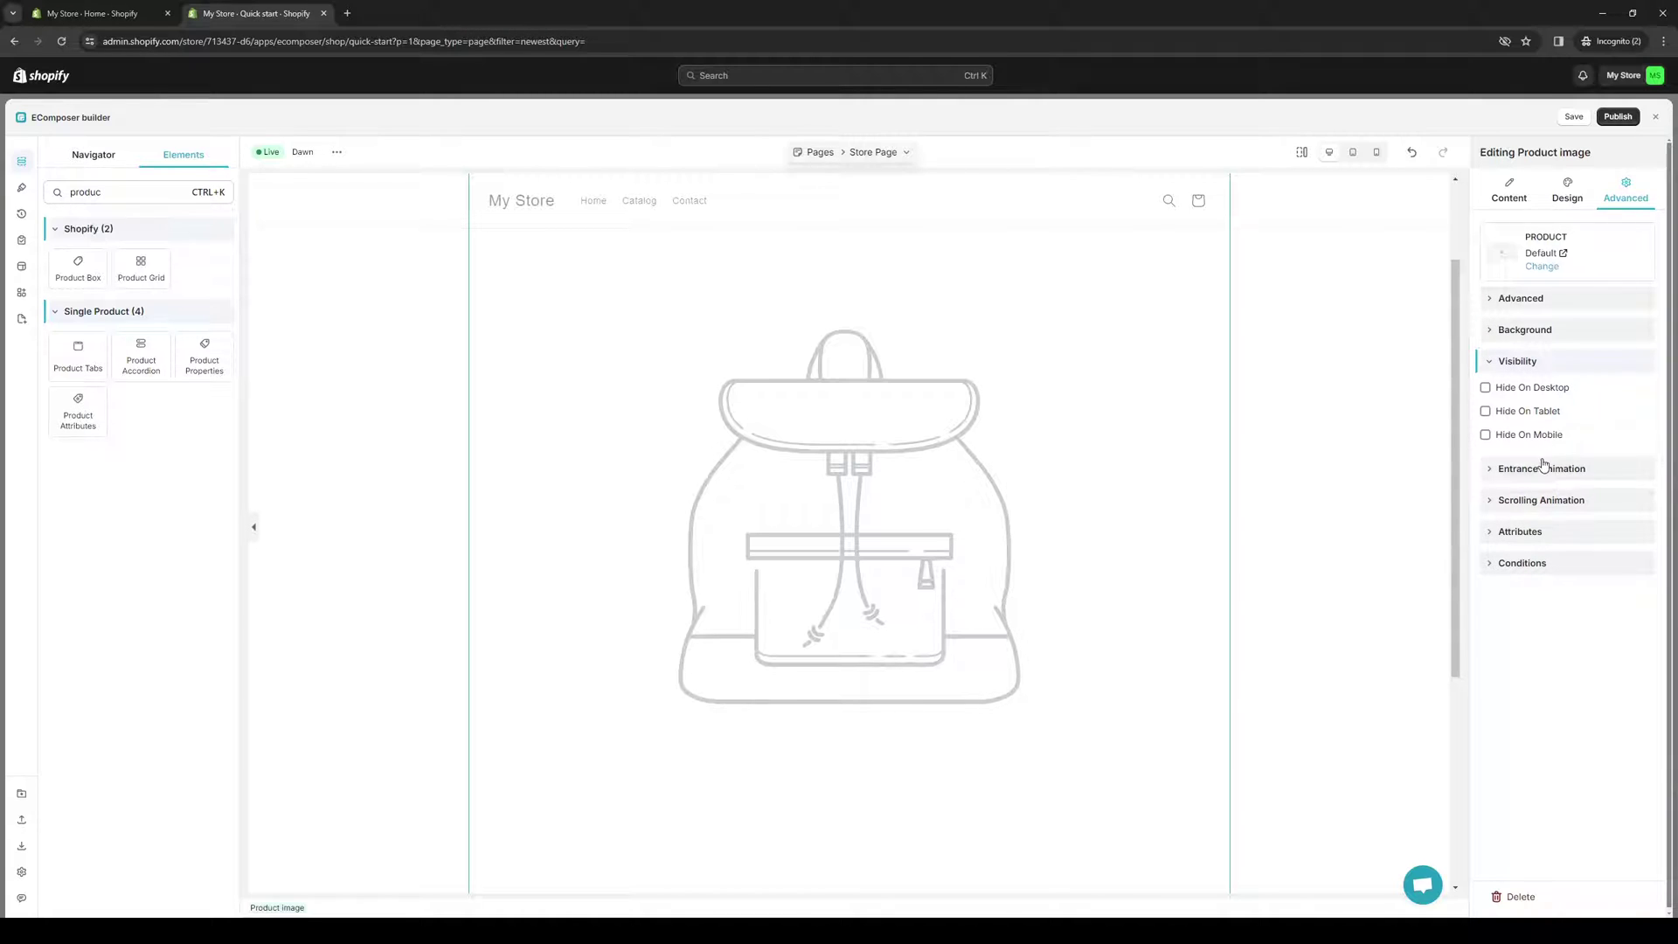
{"action": "left_click", "coordinate": [1538, 464]}
{"action": "left_click", "coordinate": [1530, 582]}
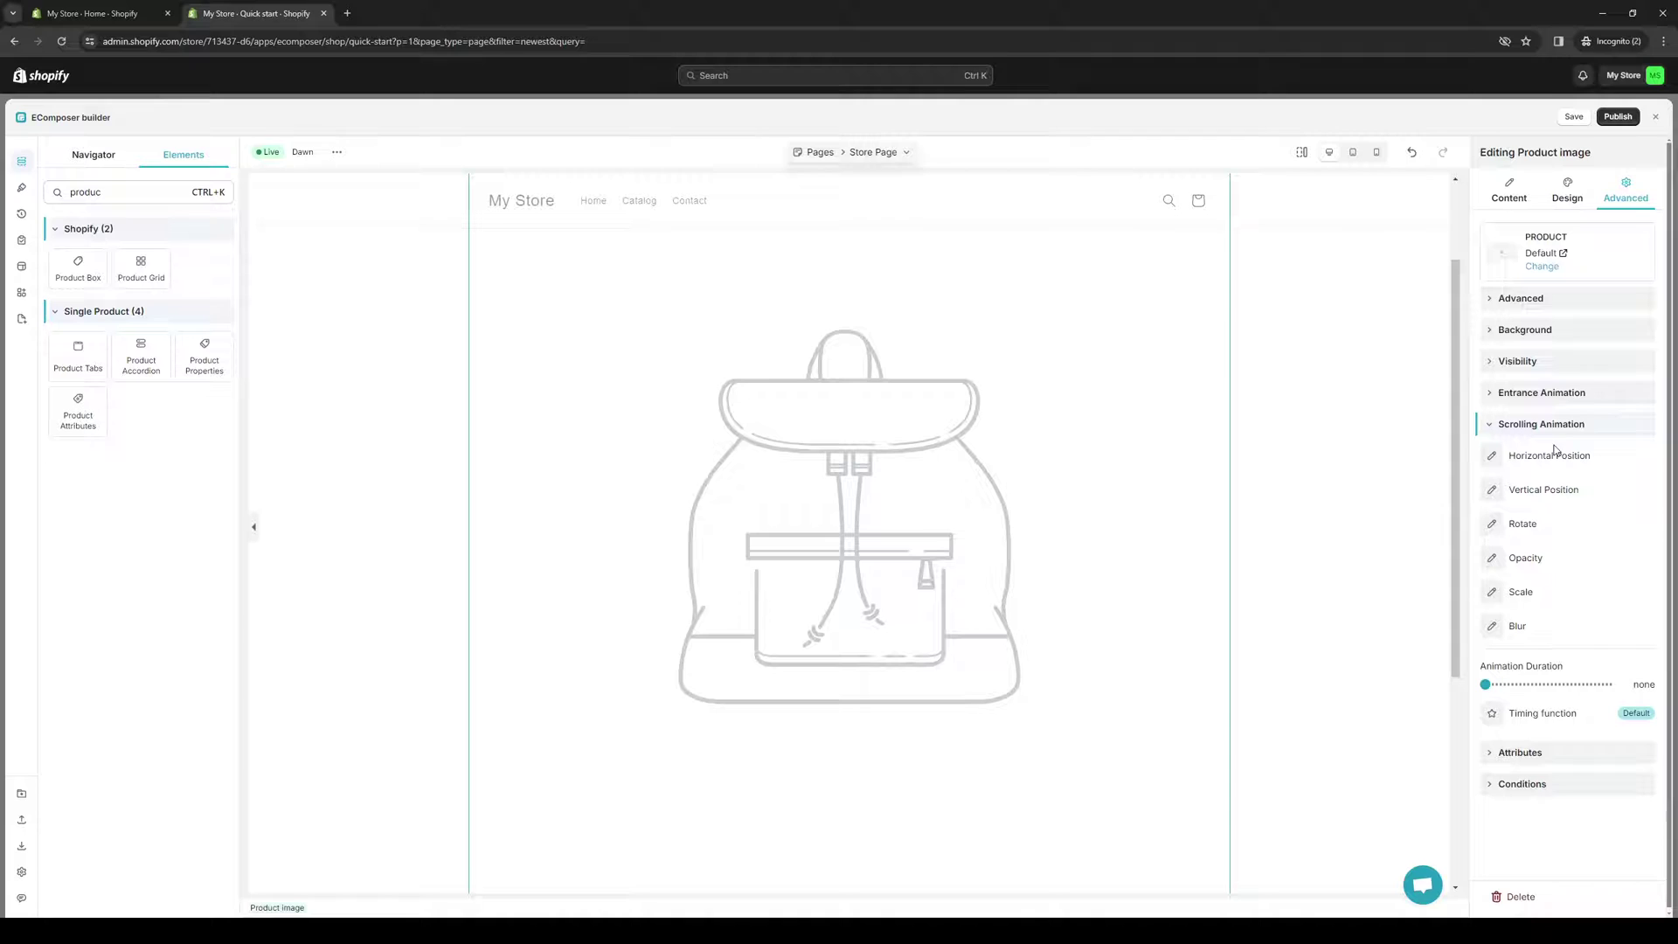
{"action": "left_click", "coordinate": [1522, 753]}
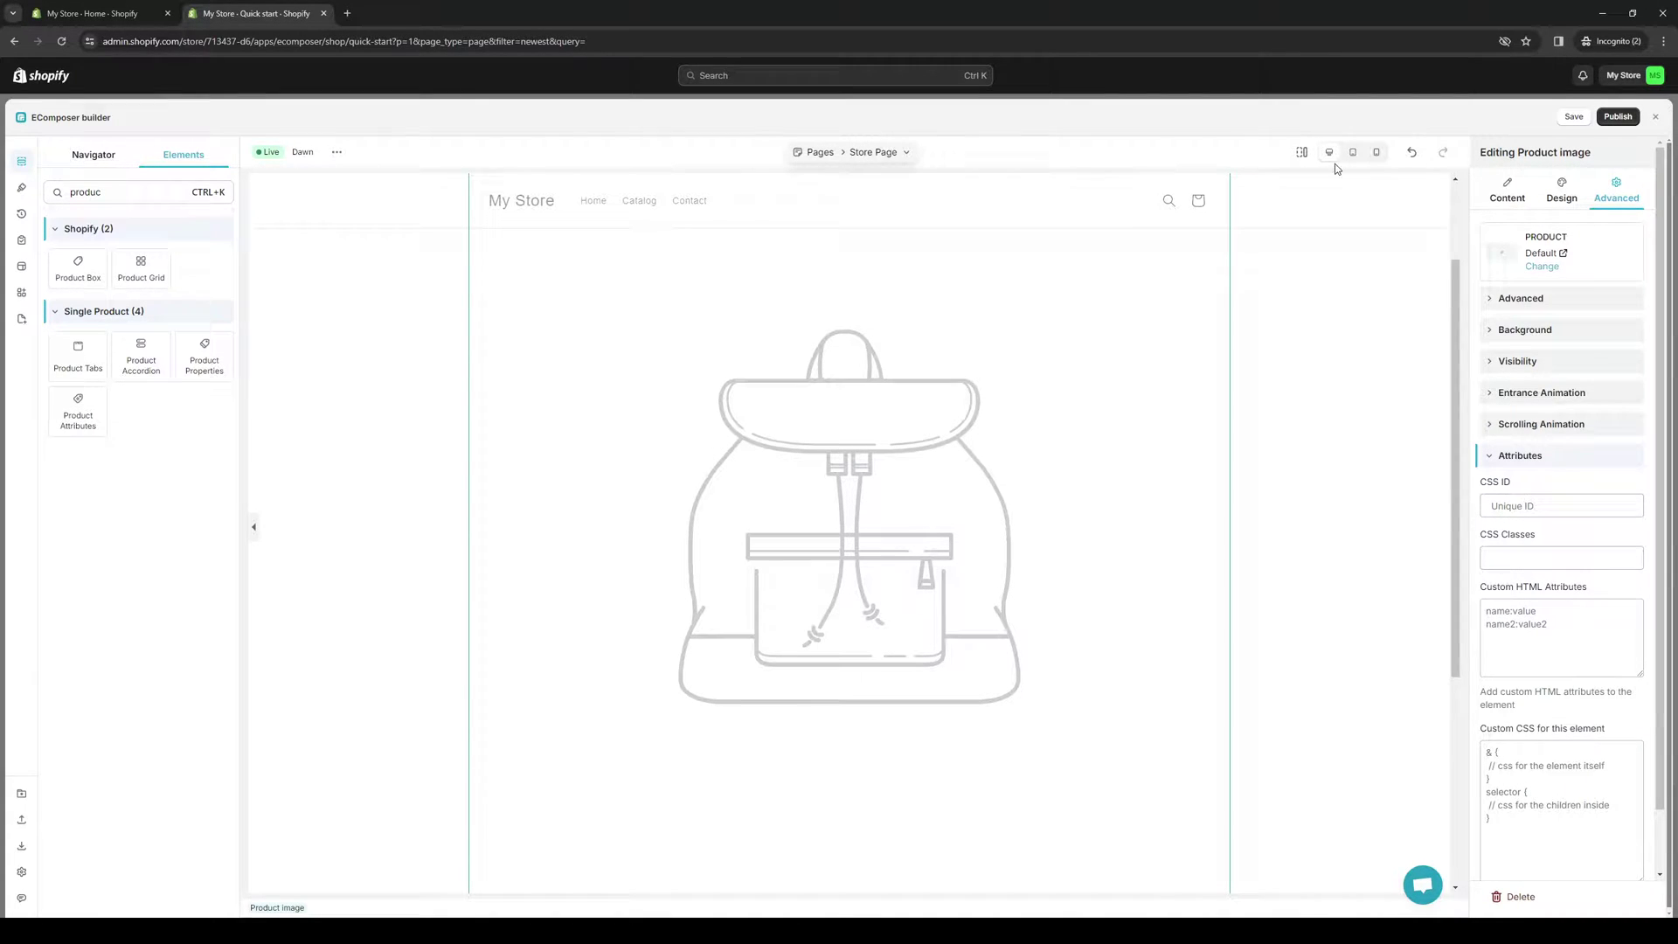
{"action": "left_click", "coordinate": [1655, 117]}
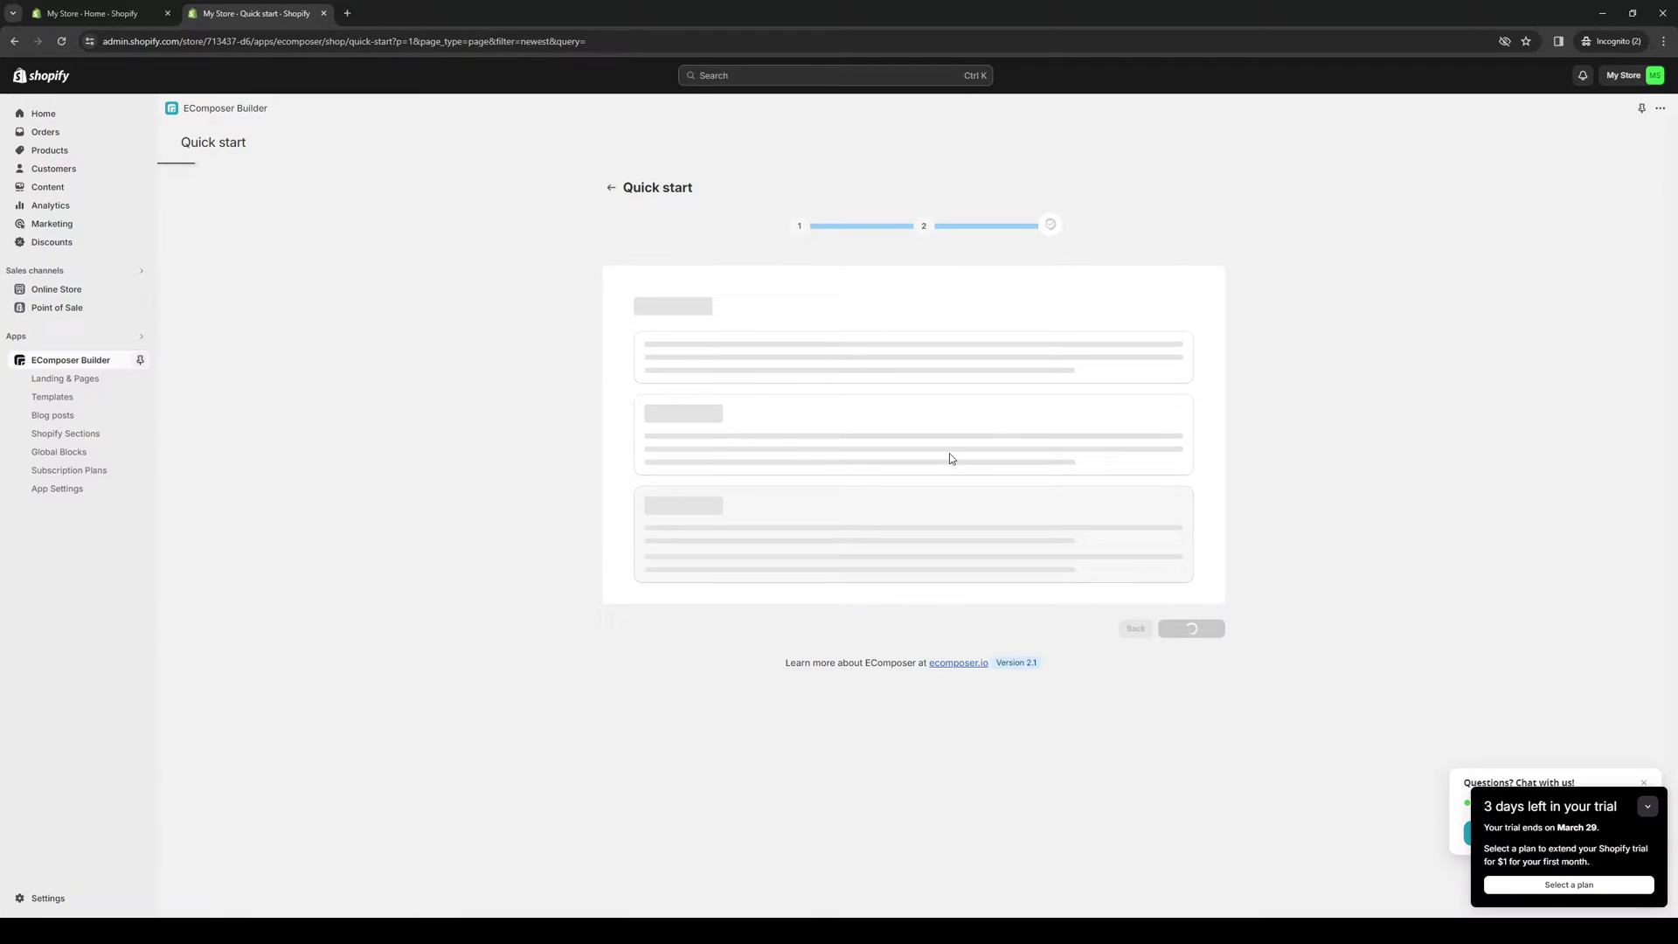